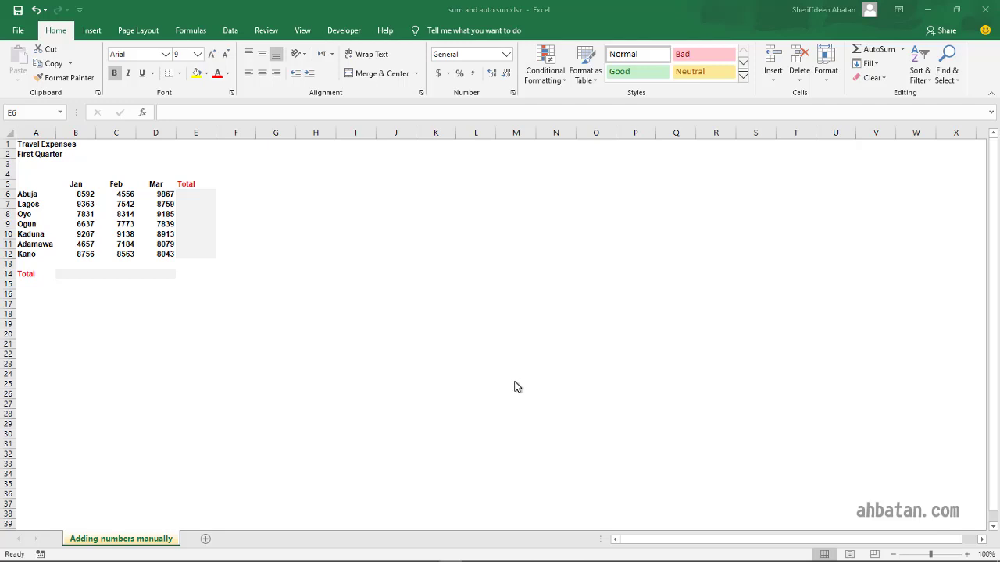
Total Abuja's January to March expenses in E6 by entering a SUM formula over B6:D6.
click(195, 195)
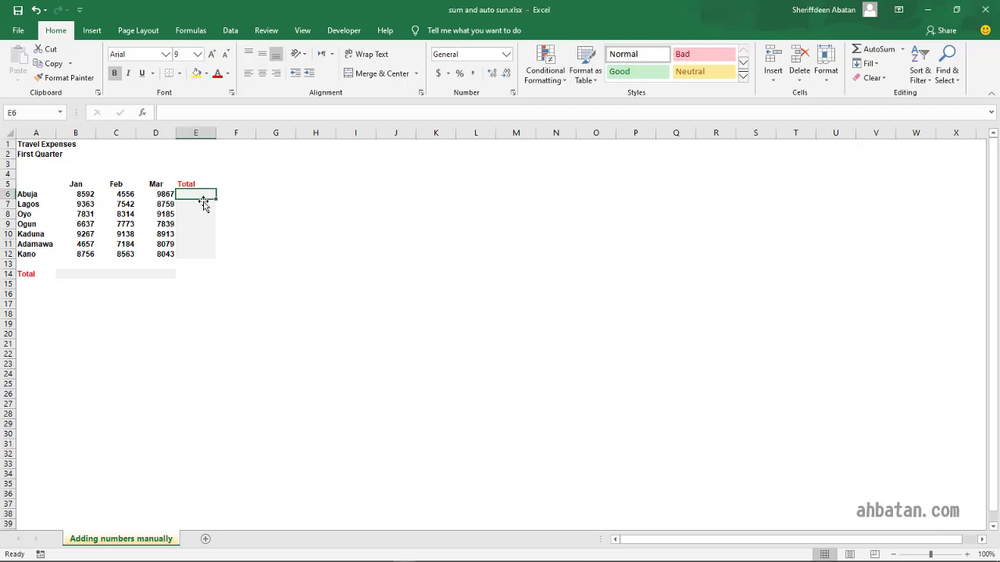
text(=)
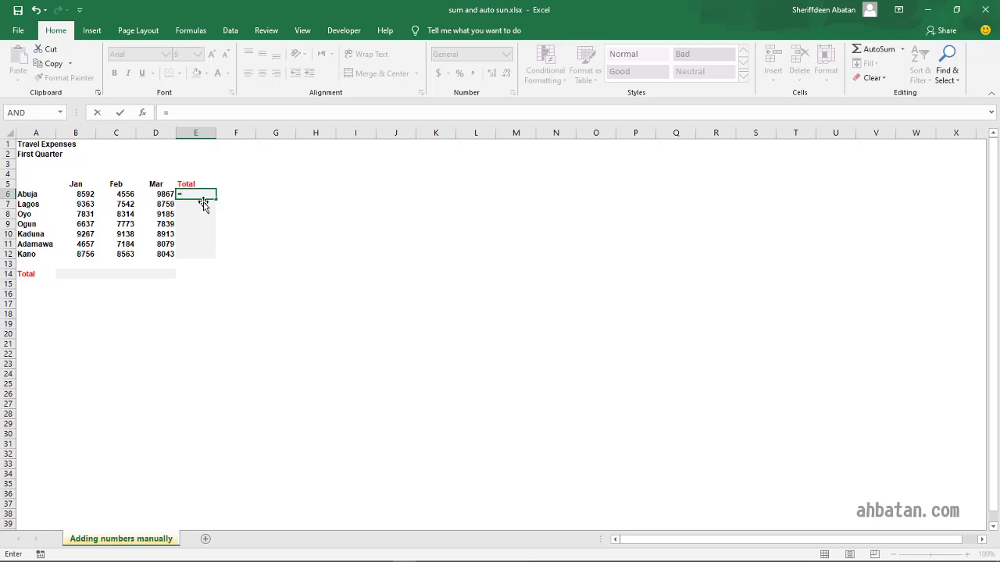
text(sum)
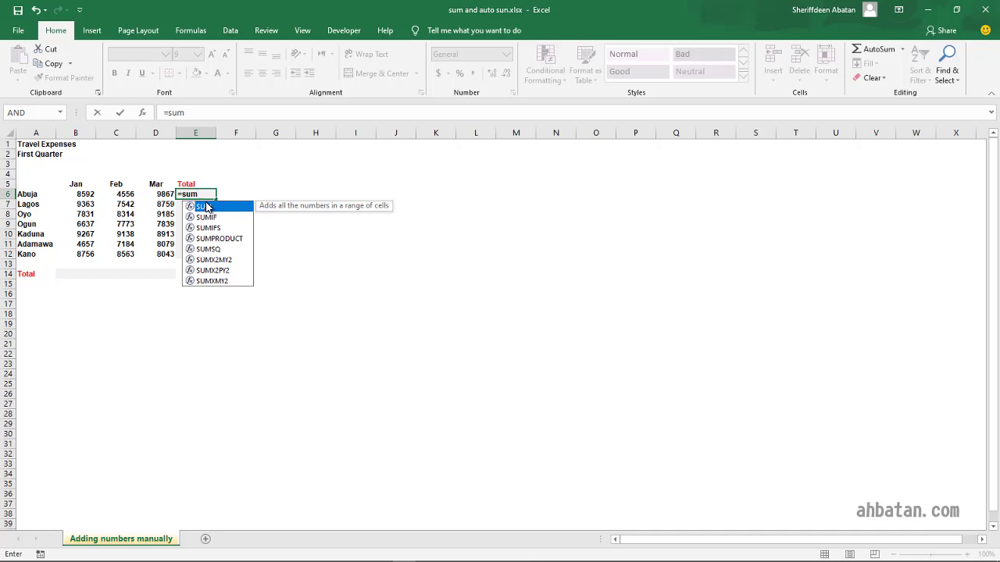
text(()
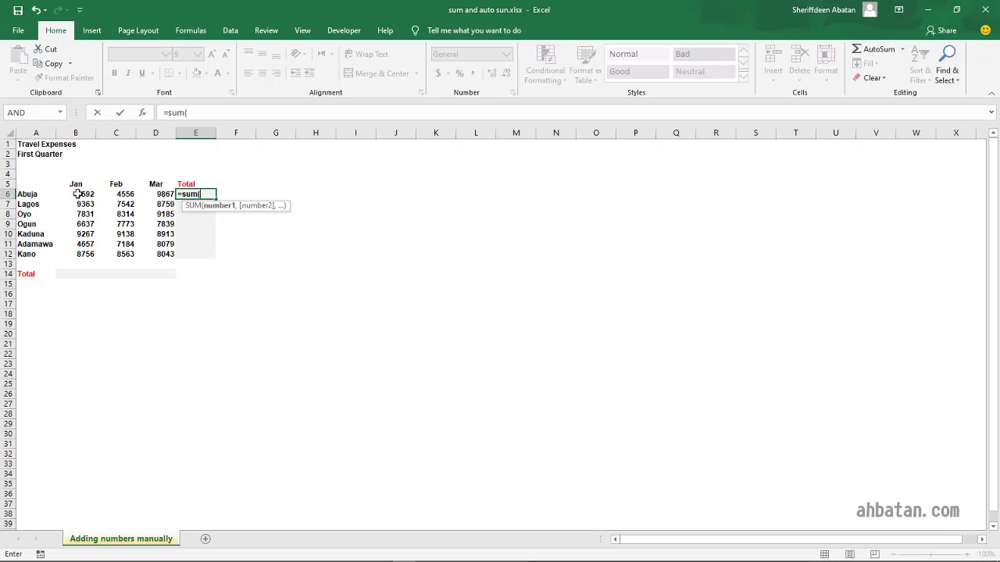
drag(77, 193, 157, 191)
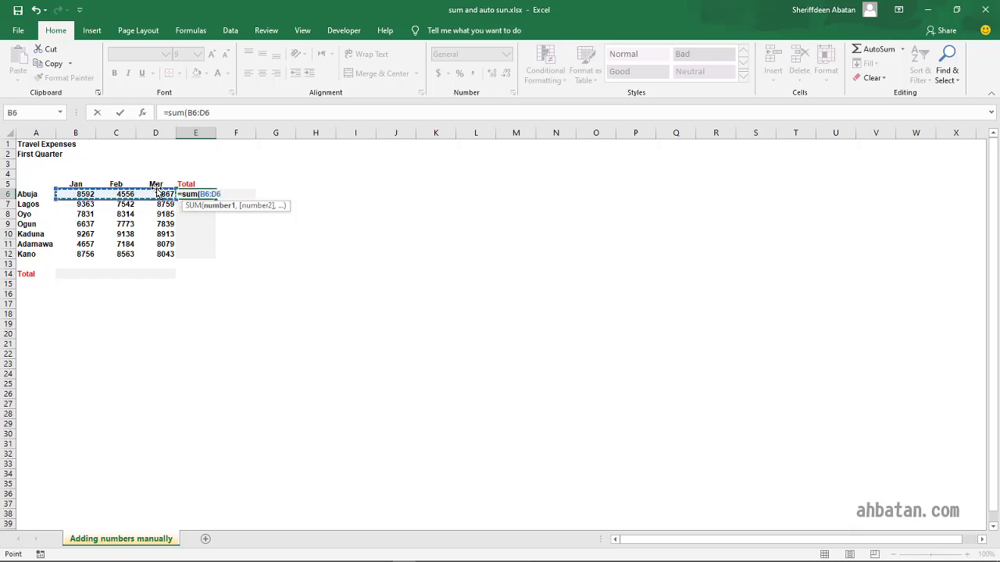
key(Return)
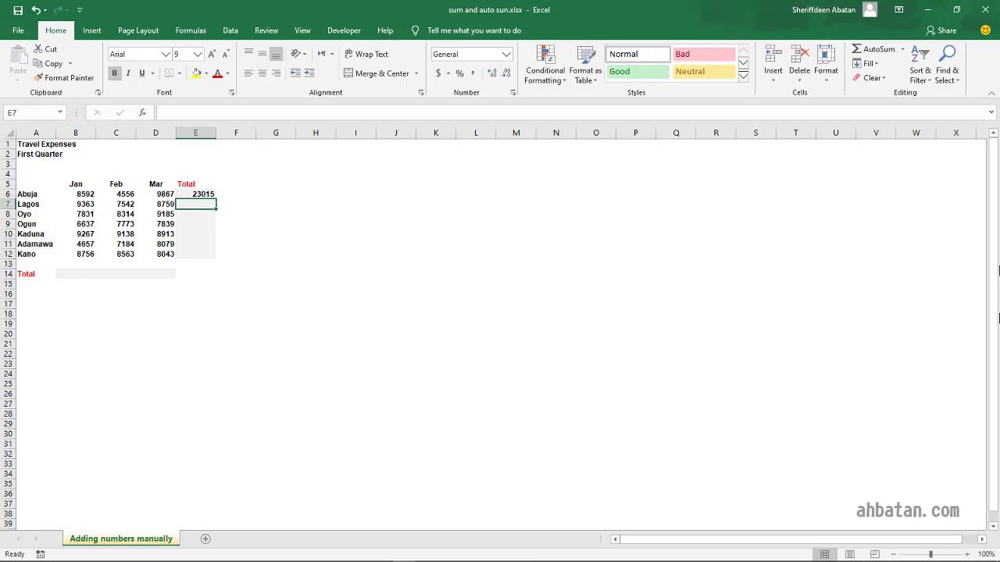
Enter a SUM of B7:D7 in E7 for Lagos and fill the formula down through E12.
text(=)
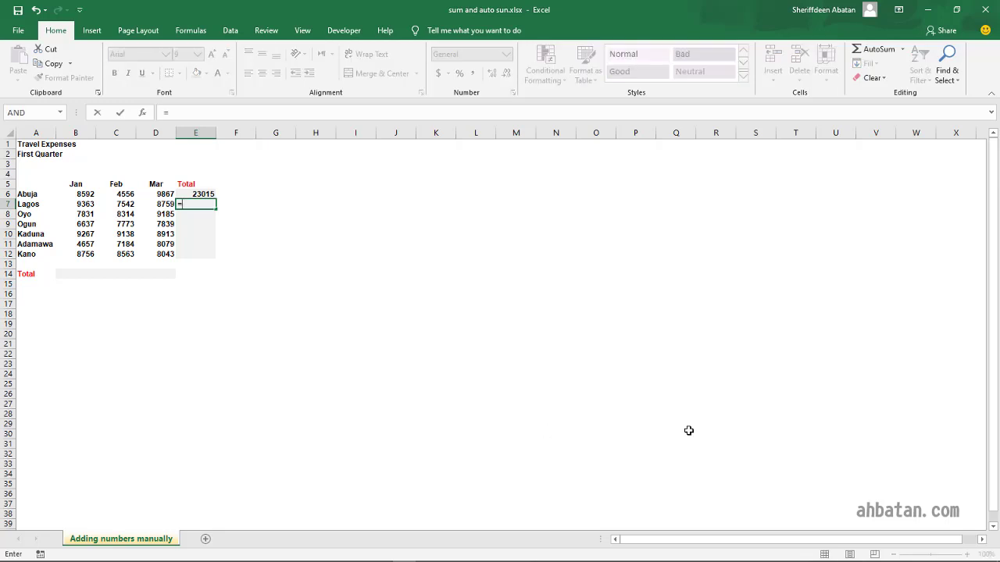
text(sum)
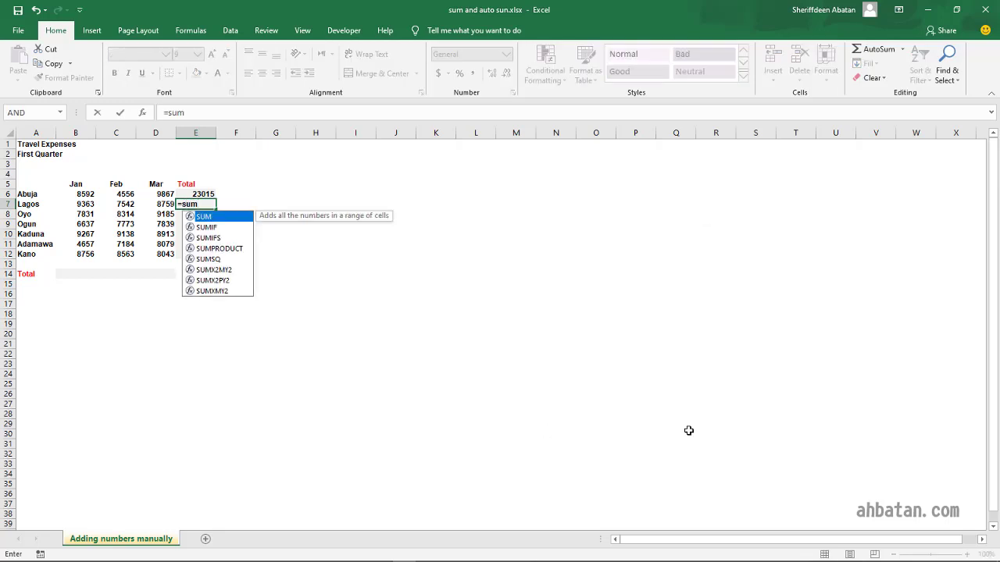
text(()
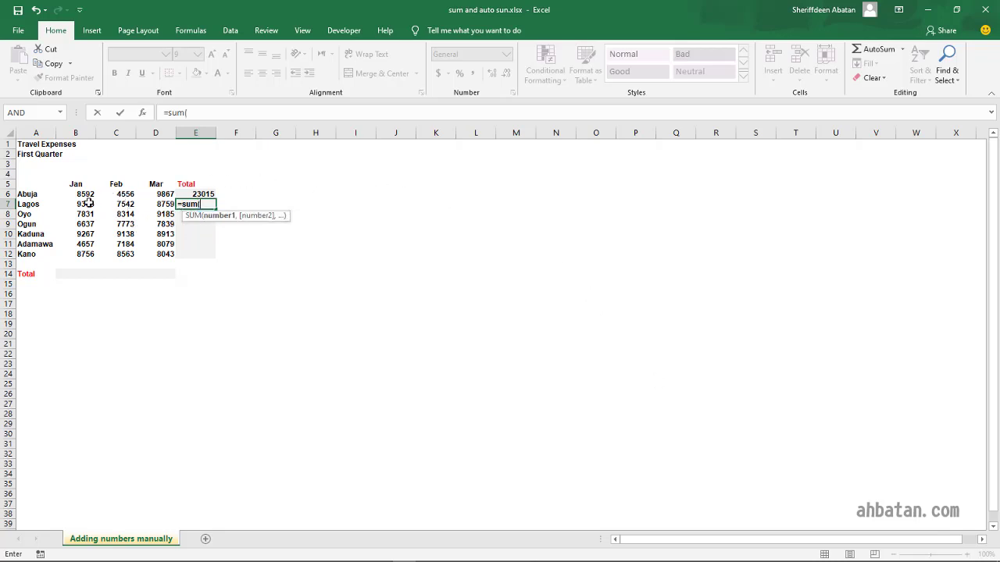
drag(88, 203, 171, 207)
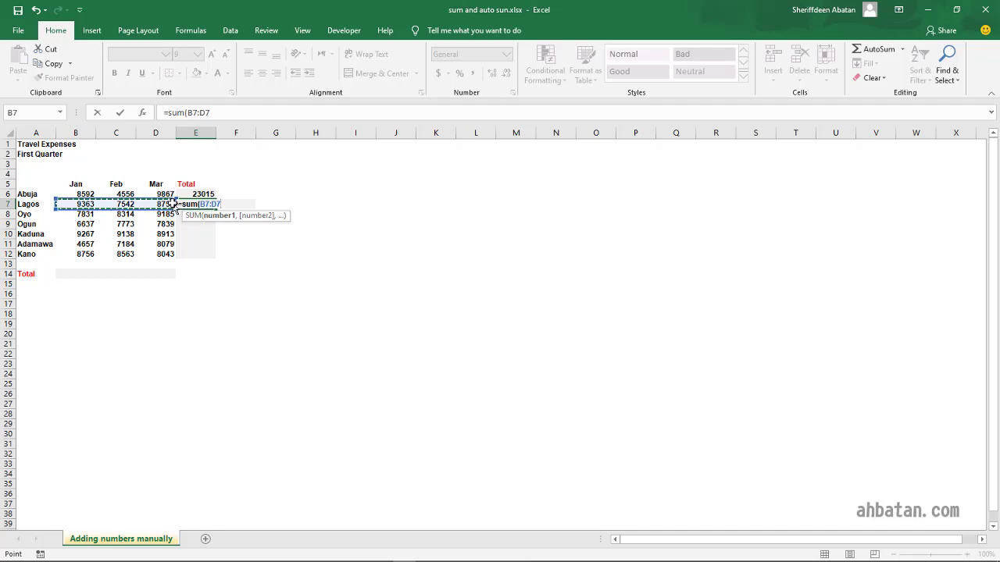
key(Return)
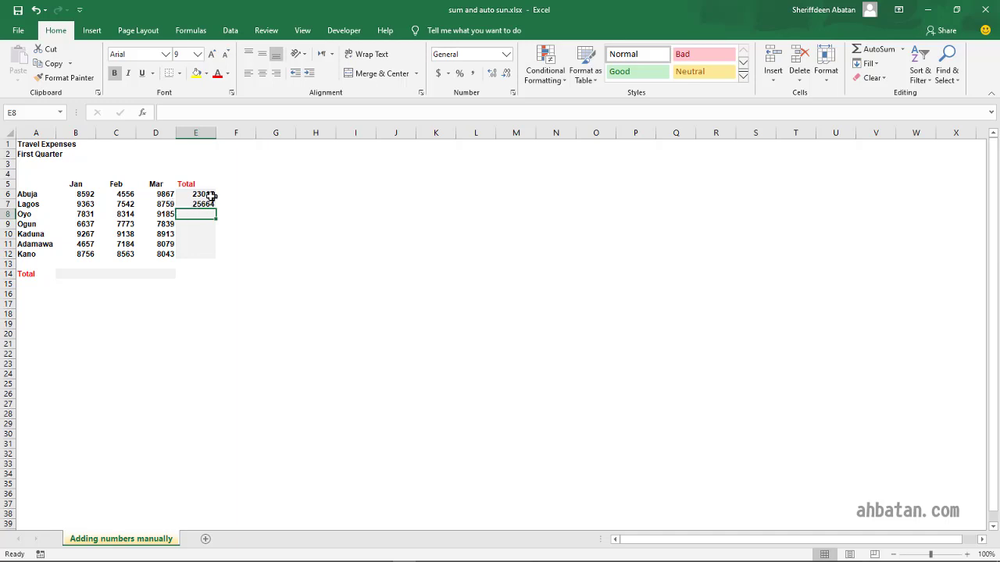
click(203, 205)
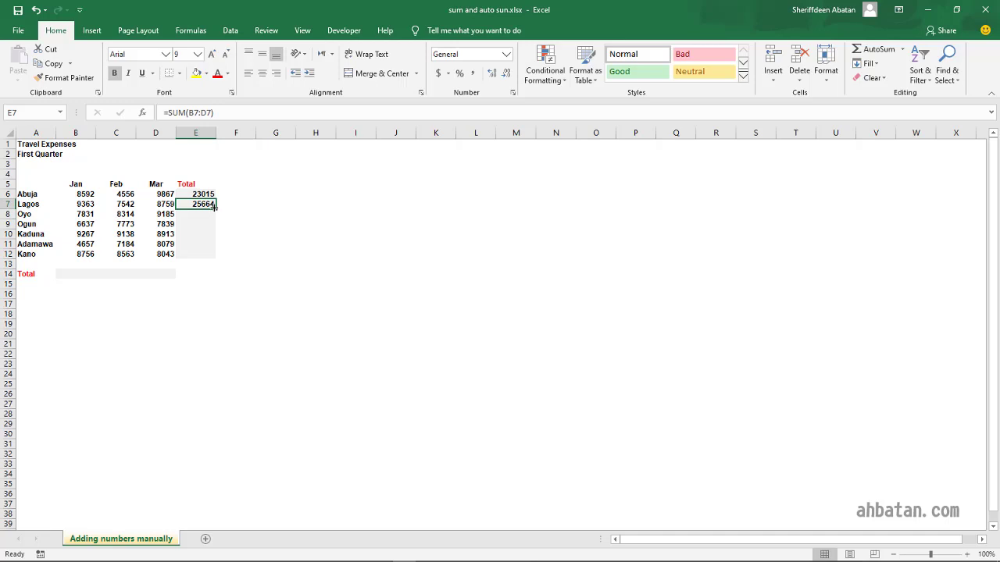
double_click(218, 208)
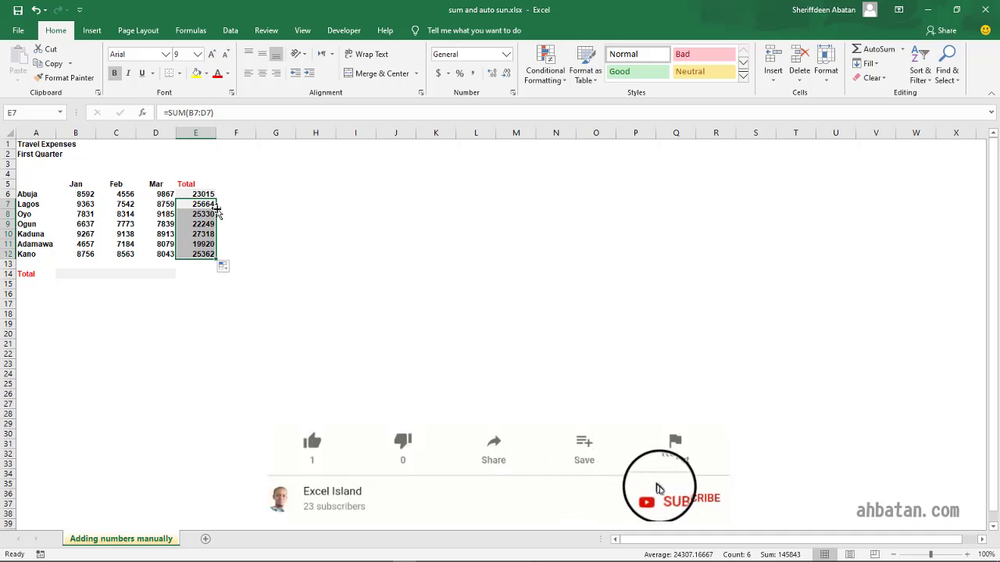
Enter =SUM(B6:B12) in B14 for the January total and fill the formula across through D14.
click(83, 277)
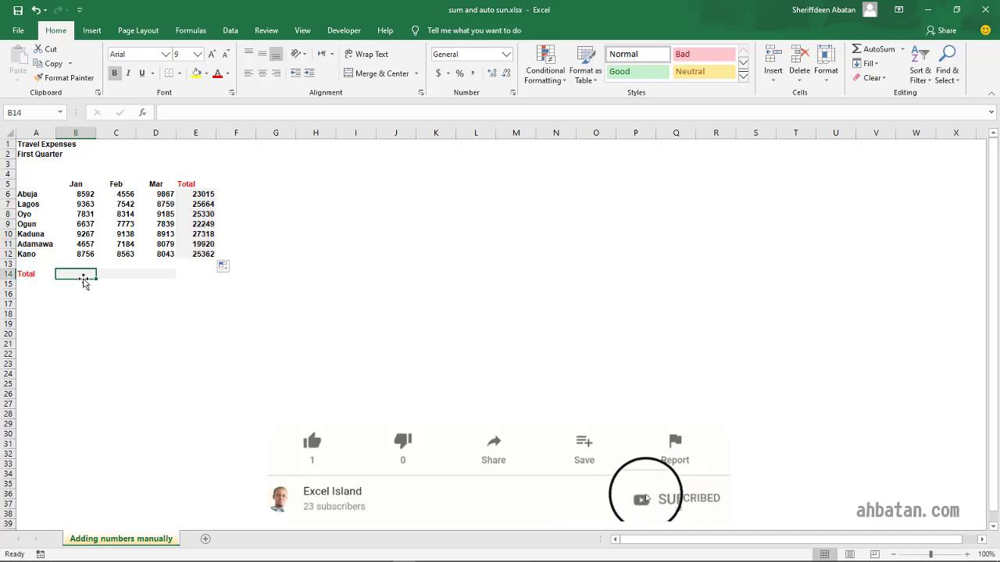
text(=sum)
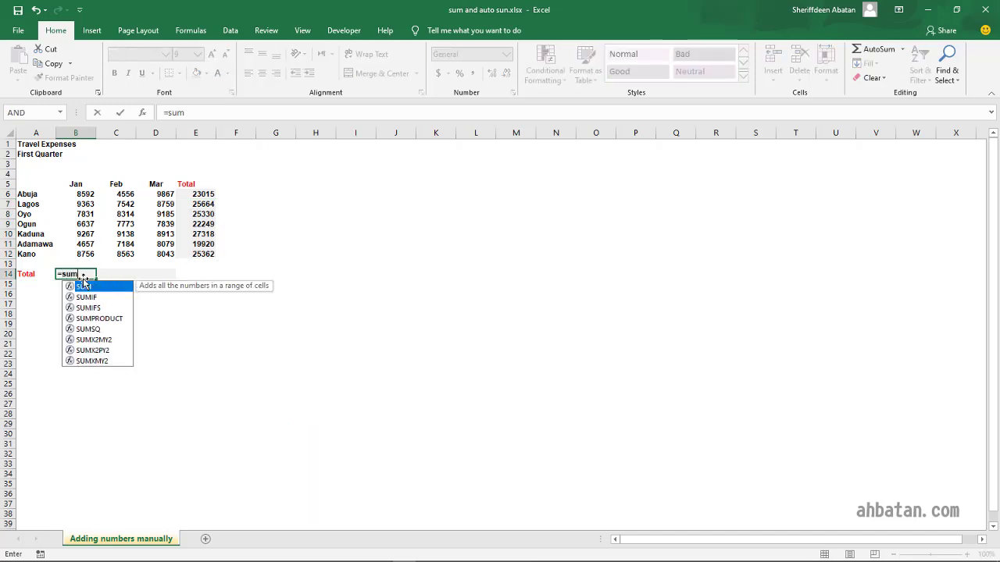
key(Escape)
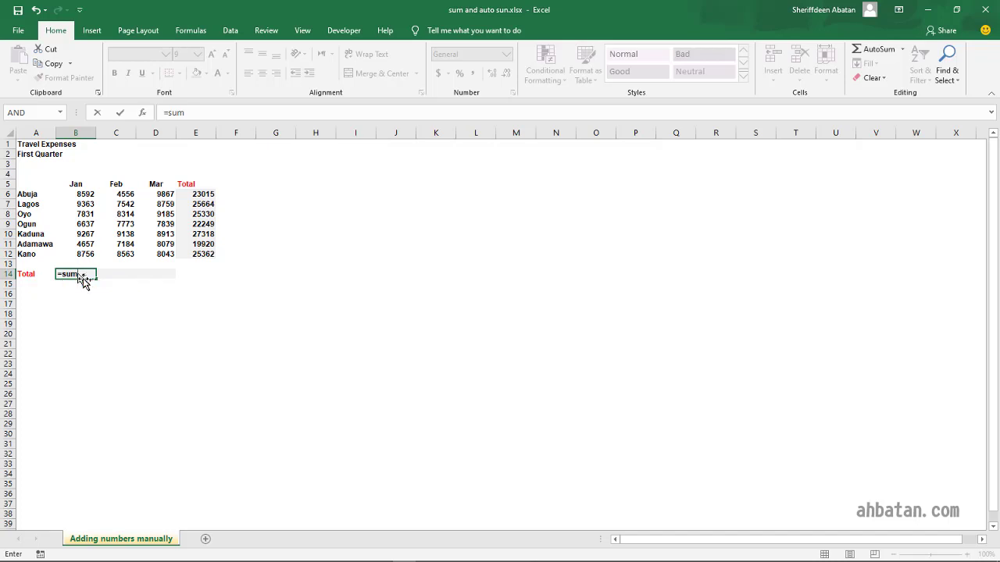
text(()
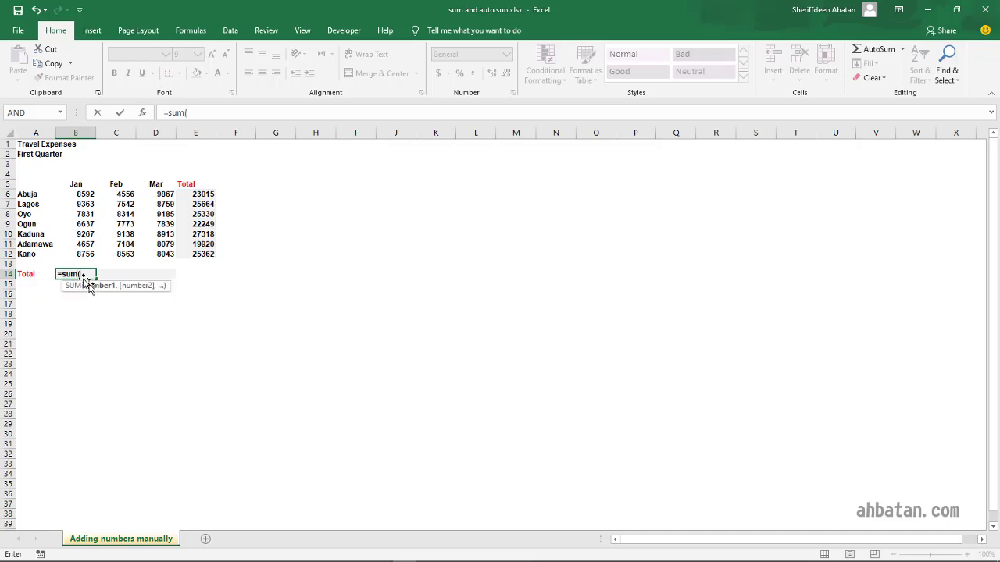
drag(84, 195, 81, 261)
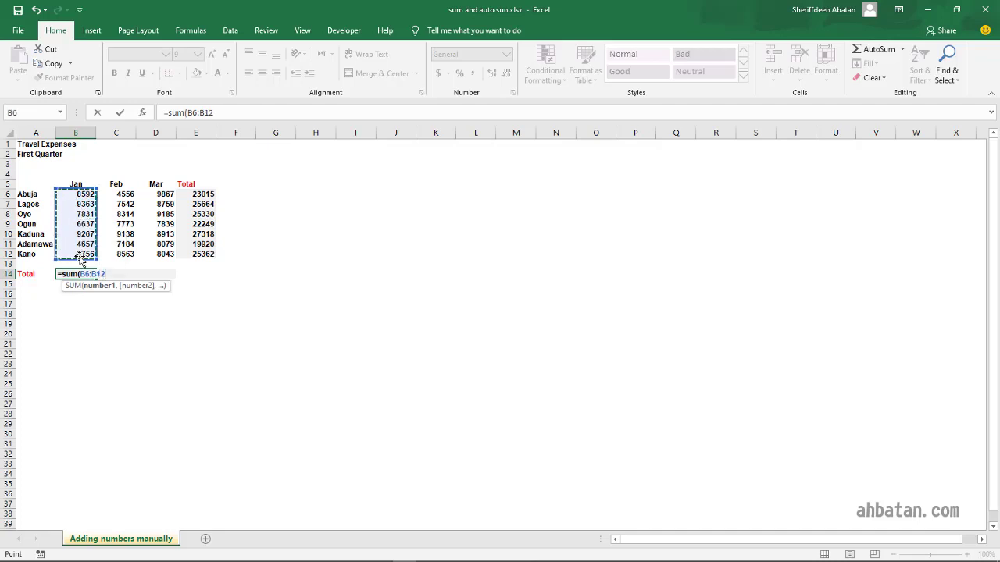
text())
key(Return)
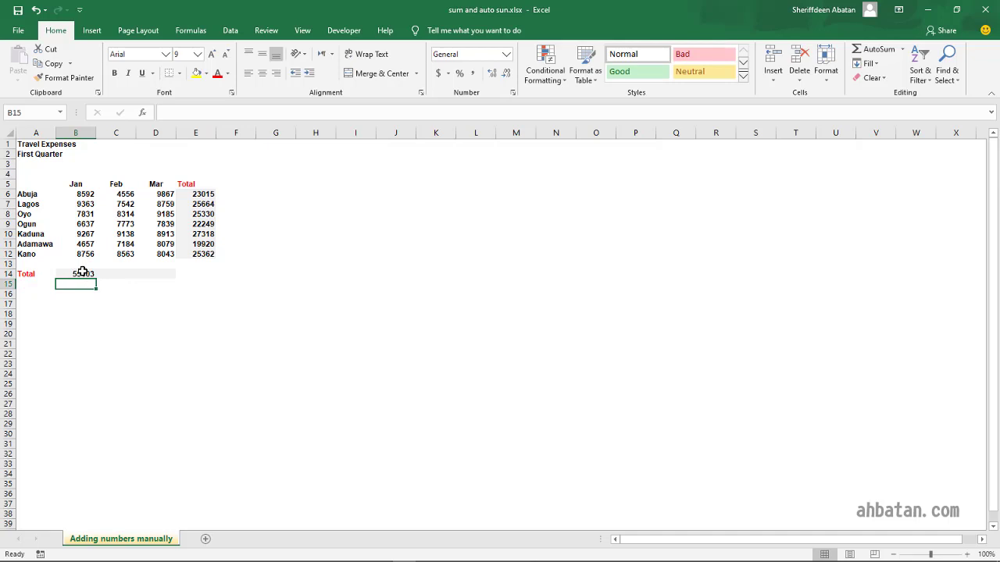
click(84, 273)
drag(96, 278, 175, 283)
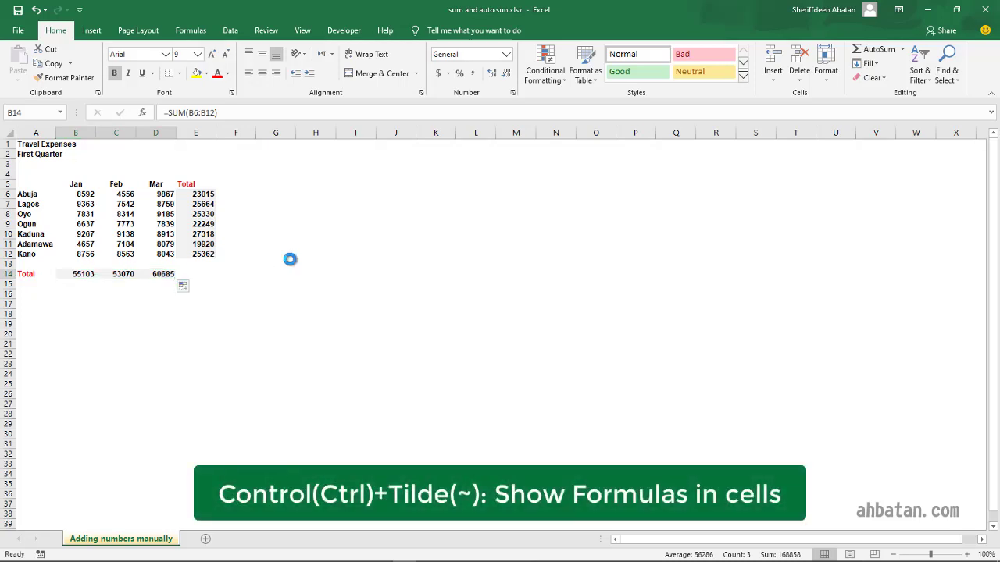
Show the formulas in the cells, examine the ranges used by the row and column totals, and restore the value display.
key(ctrl+grave)
click(366, 225)
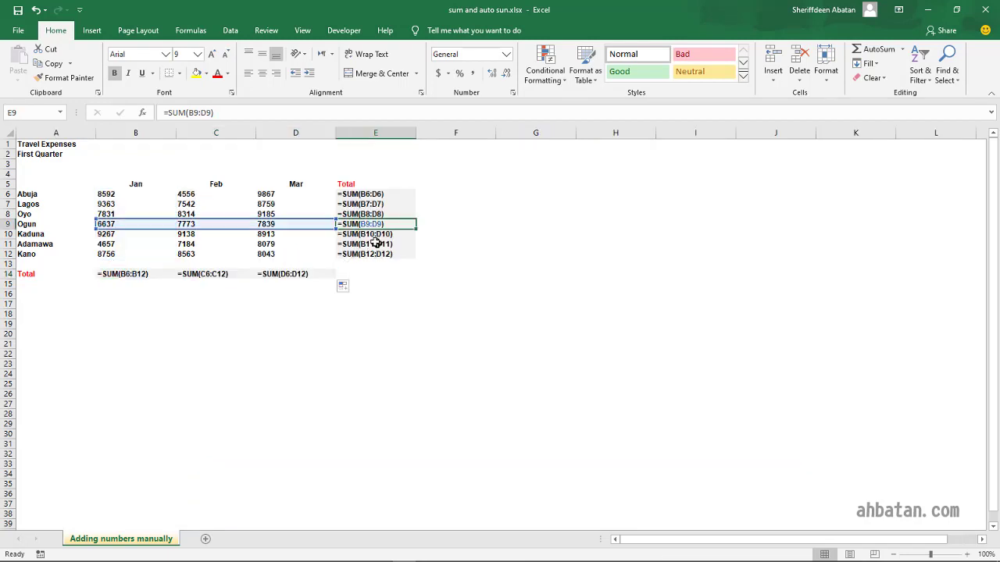
click(374, 234)
click(375, 244)
click(378, 254)
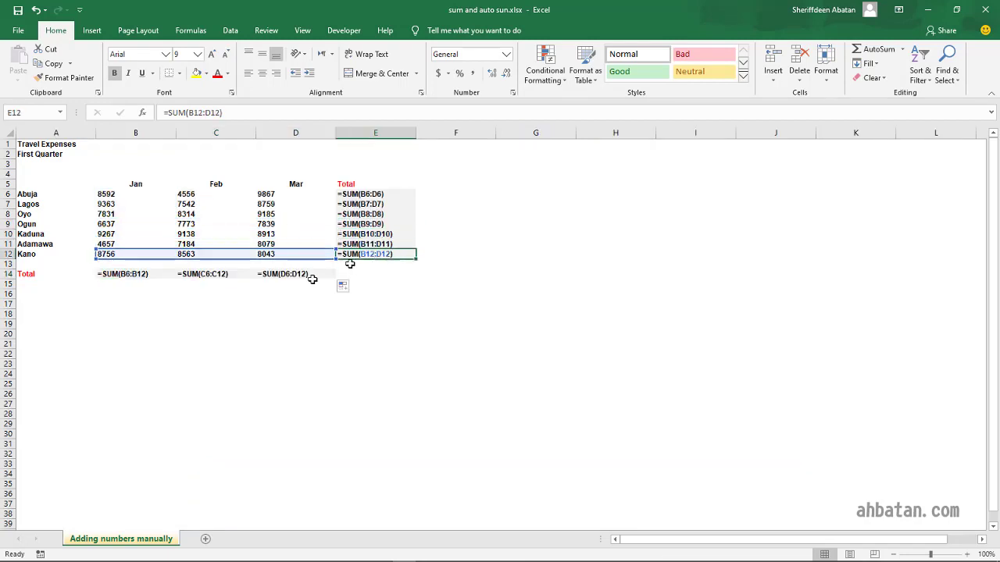
click(149, 277)
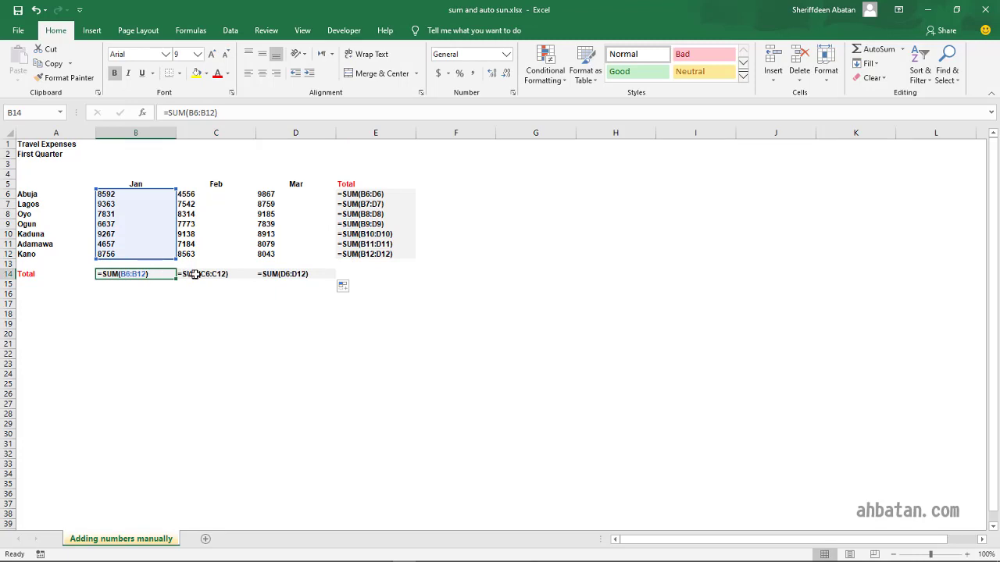
click(196, 276)
click(308, 278)
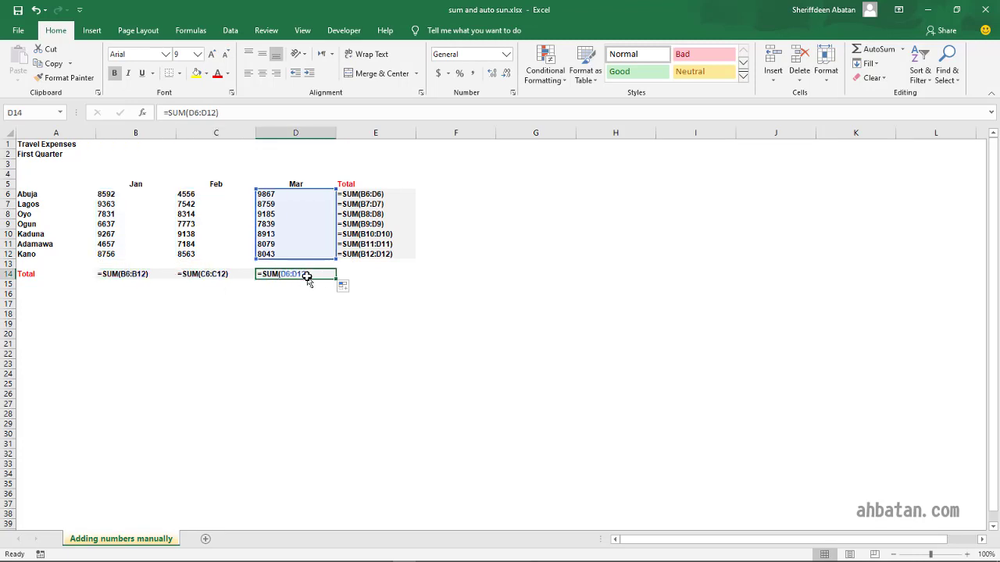
key(ctrl+grave)
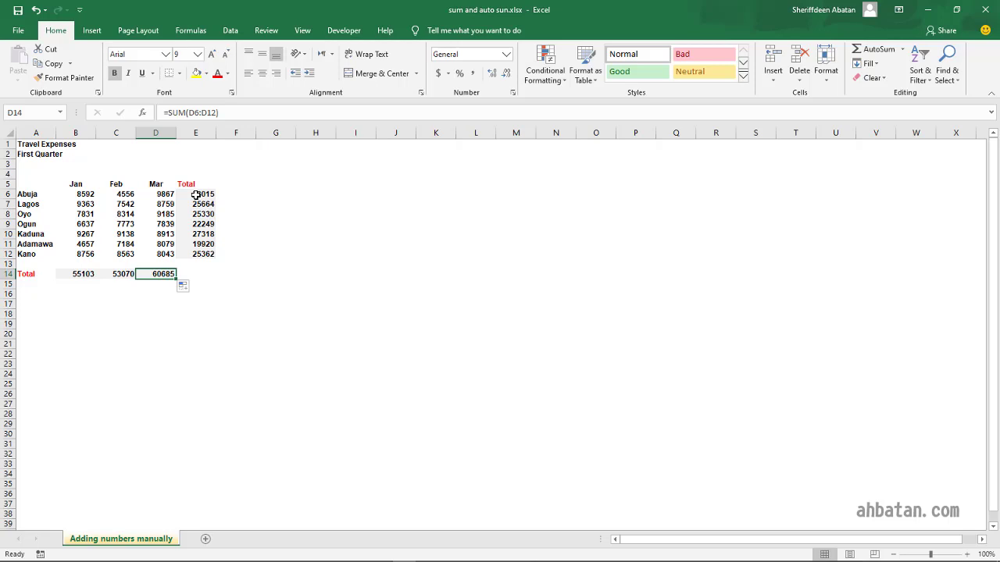
Clear the row totals in E6:E12 and the monthly totals in B14:D14.
drag(195, 194, 209, 254)
key(Delete)
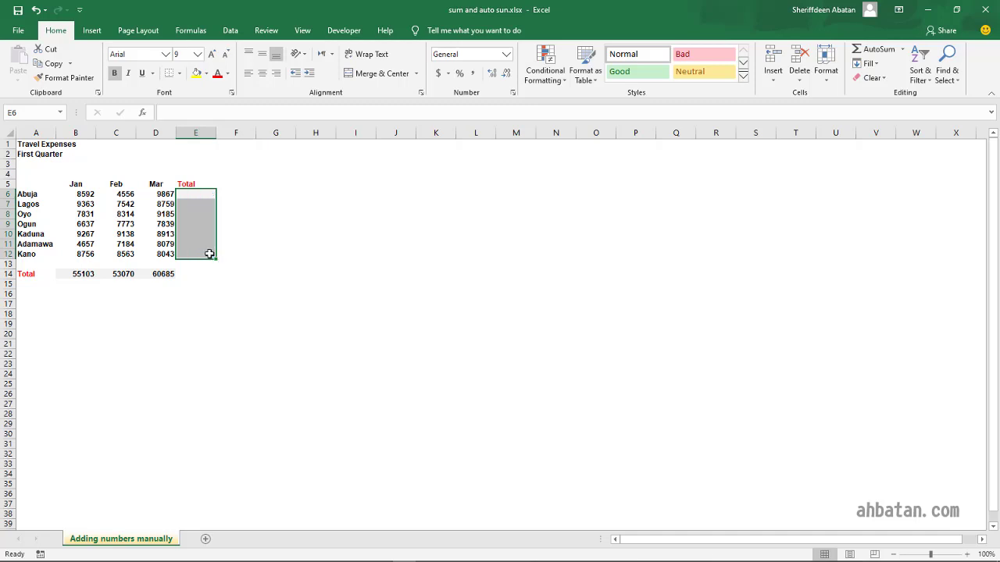
drag(67, 279, 176, 274)
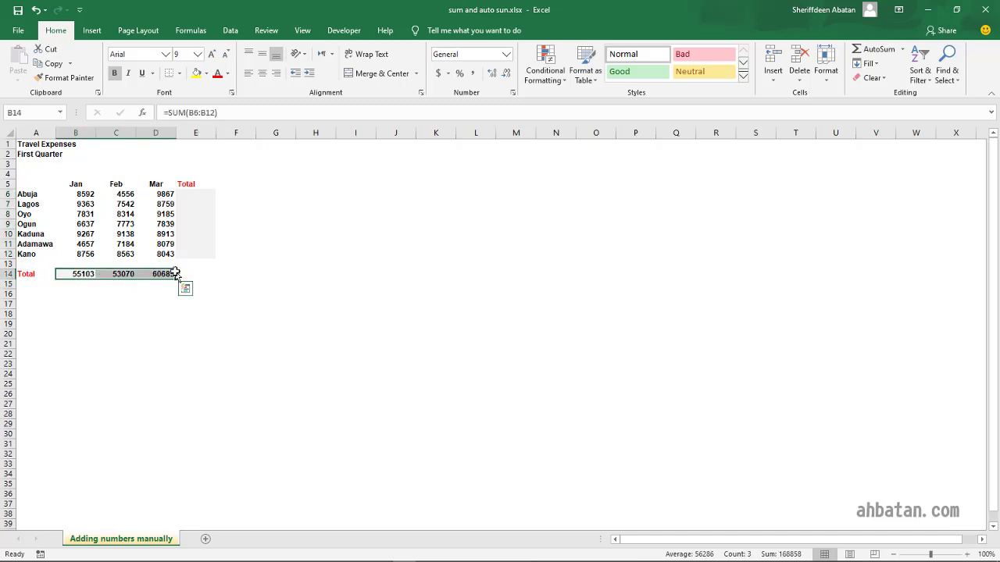
key(Delete)
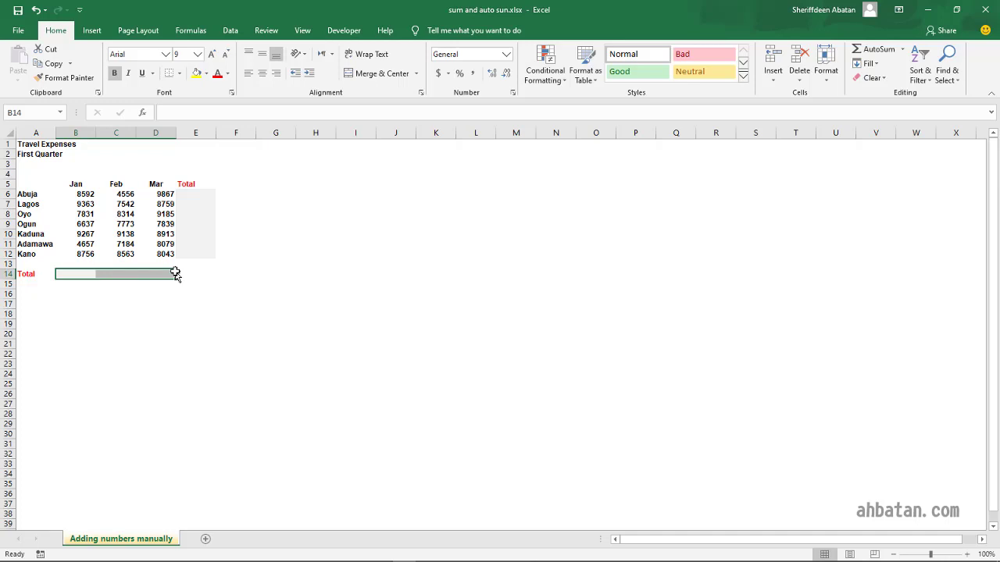
Use AutoSum to total B6:D6 in E6 for Abuja and B7:D7 in E7 for Lagos.
click(196, 193)
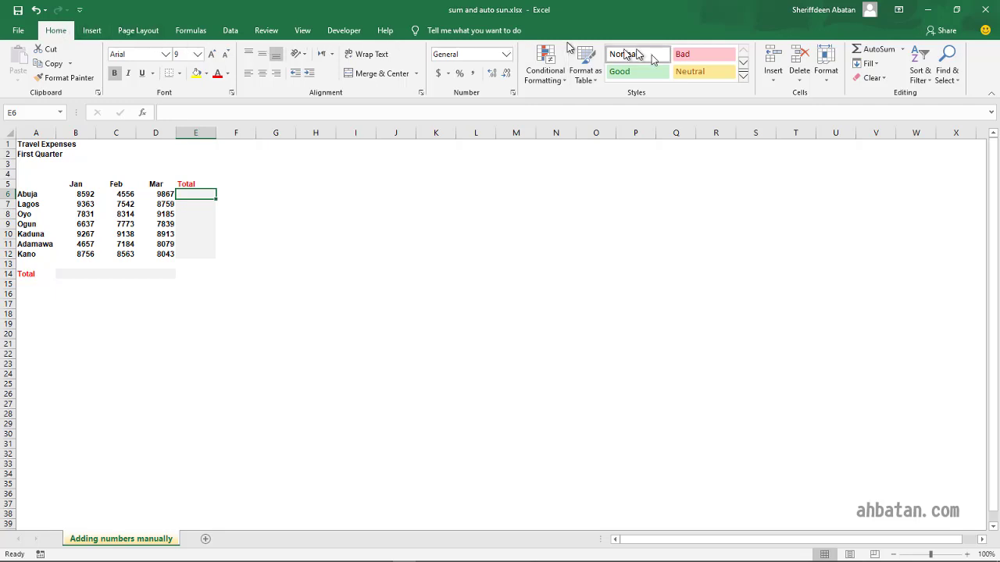
click(878, 52)
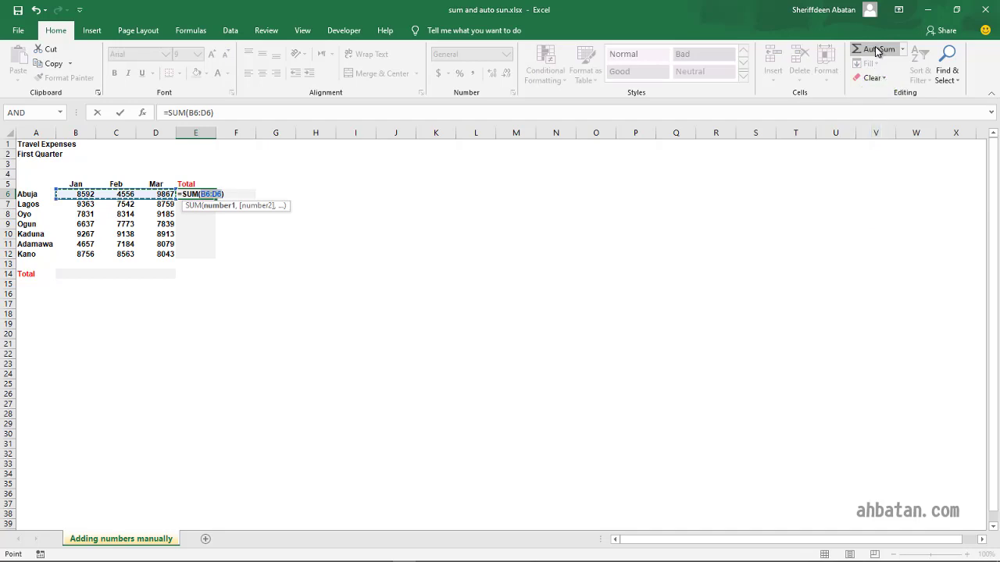
key(Return)
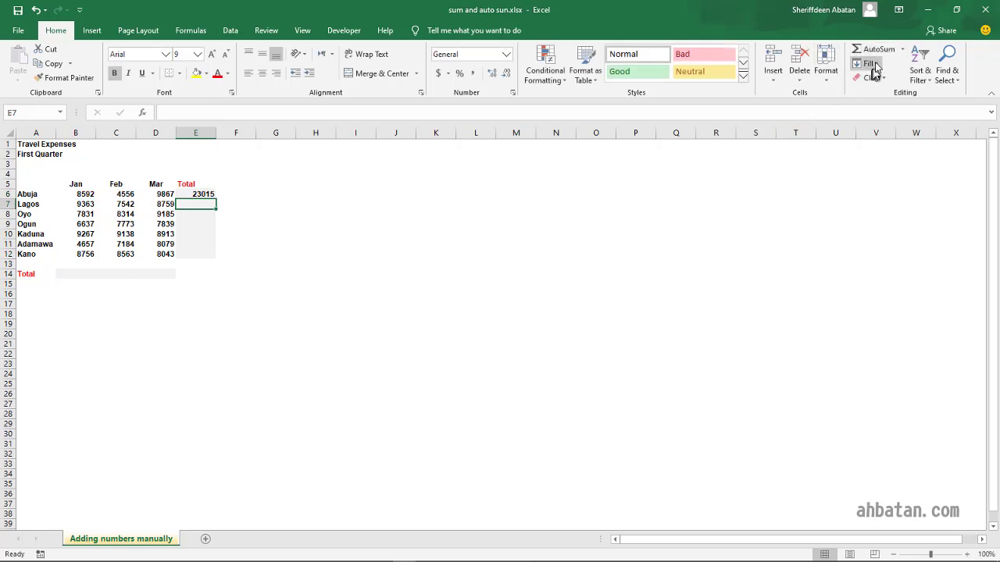
click(877, 51)
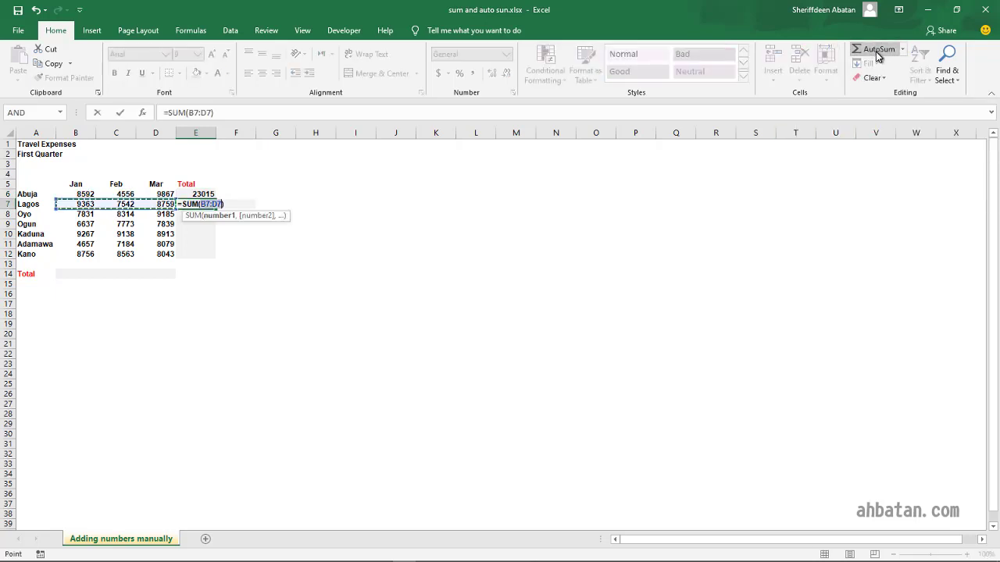
key(Return)
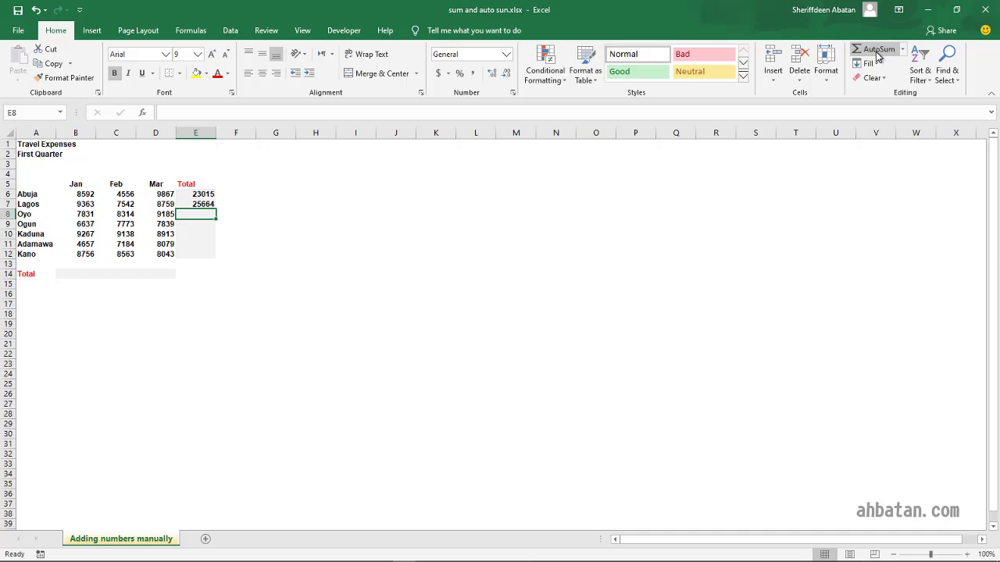
Use AutoSum in E8 to total B8:D8 for Oyo instead of the suggested range E6:E7.
click(876, 50)
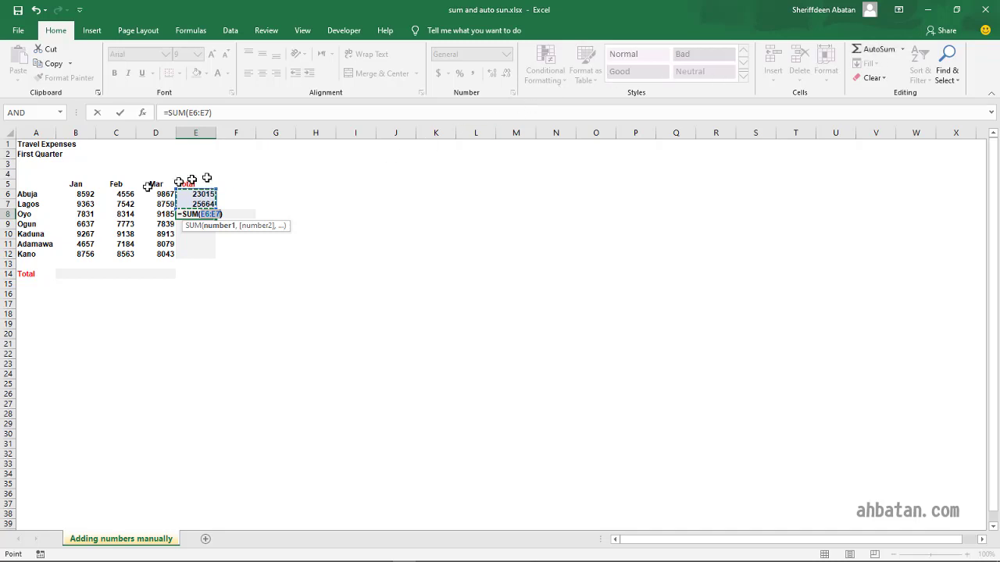
drag(78, 215, 153, 221)
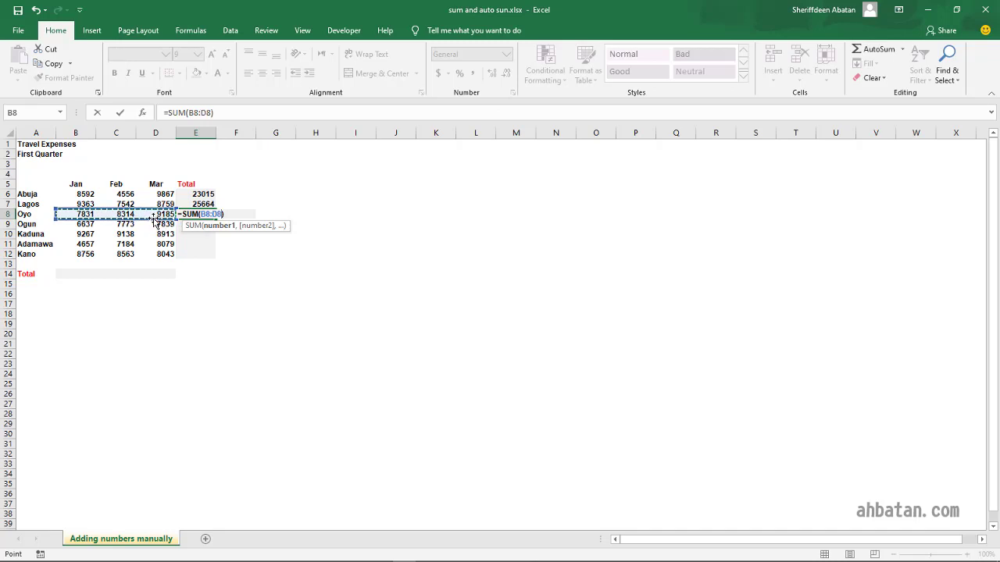
key(Return)
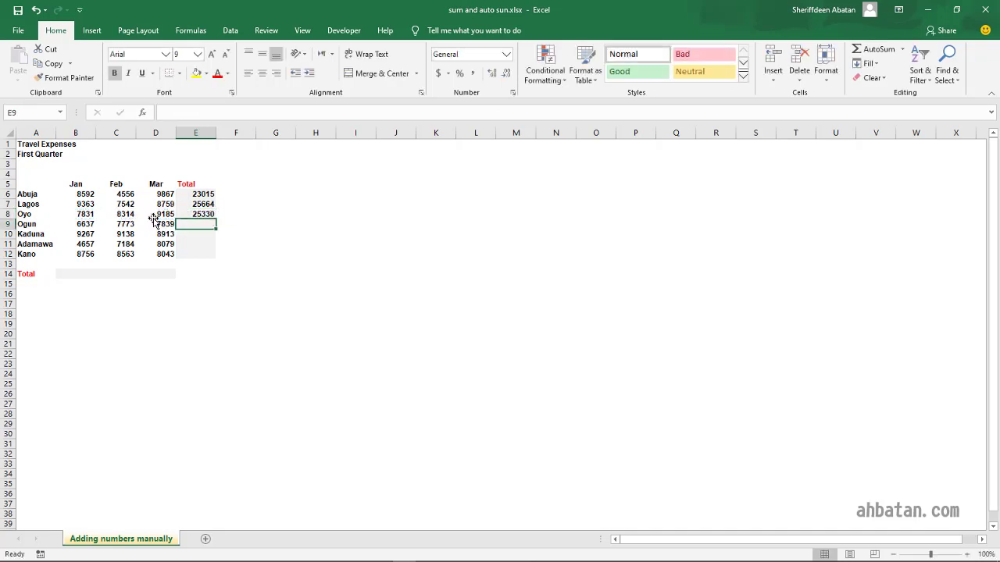
Use AutoSum to total B9:D9 in E9 for Ogun and fill the formula down through E12.
click(869, 48)
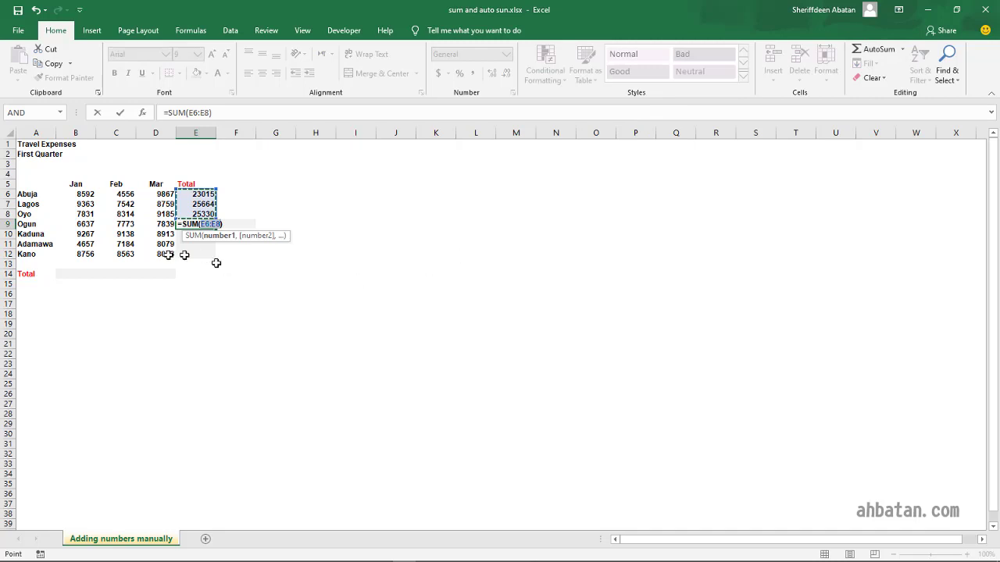
drag(83, 224, 149, 225)
key(Return)
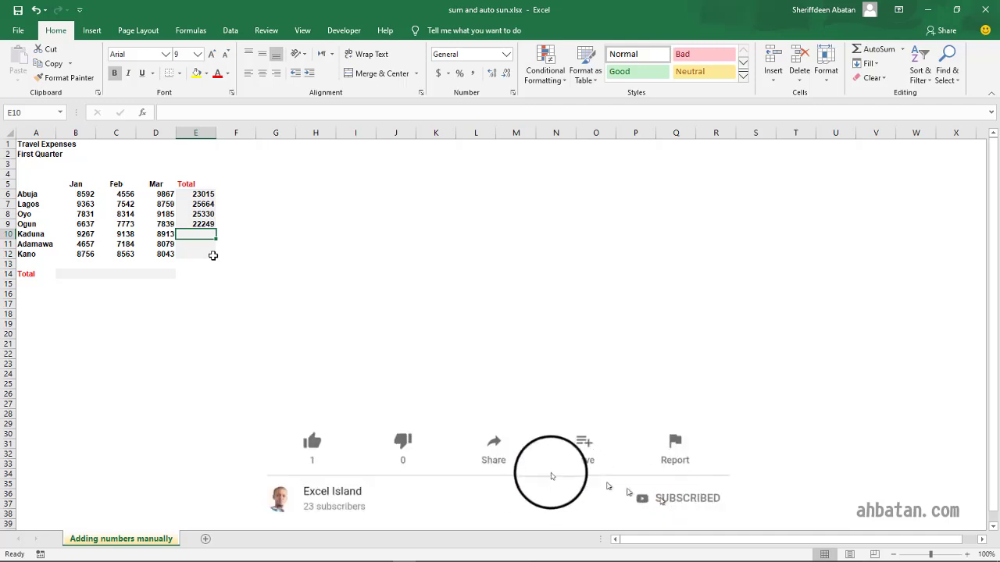
click(201, 224)
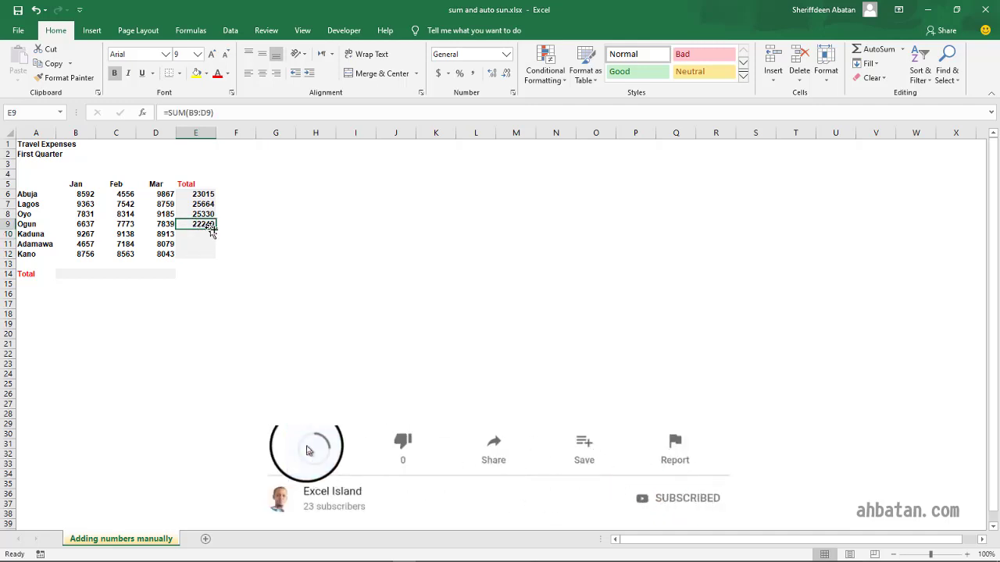
double_click(216, 228)
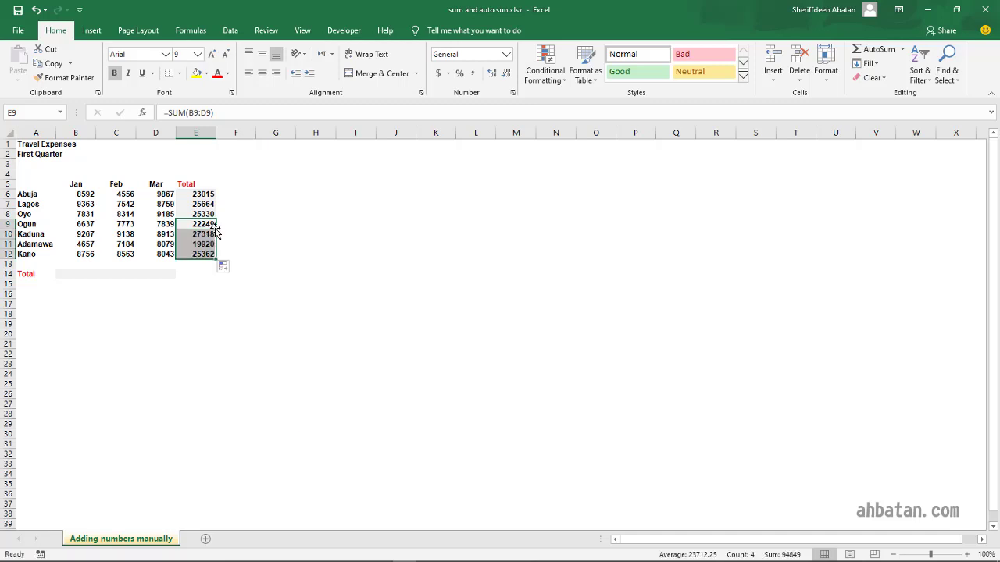
Total January in B14 with AutoSum's suggested range B6:B13 and undo the entry.
click(75, 277)
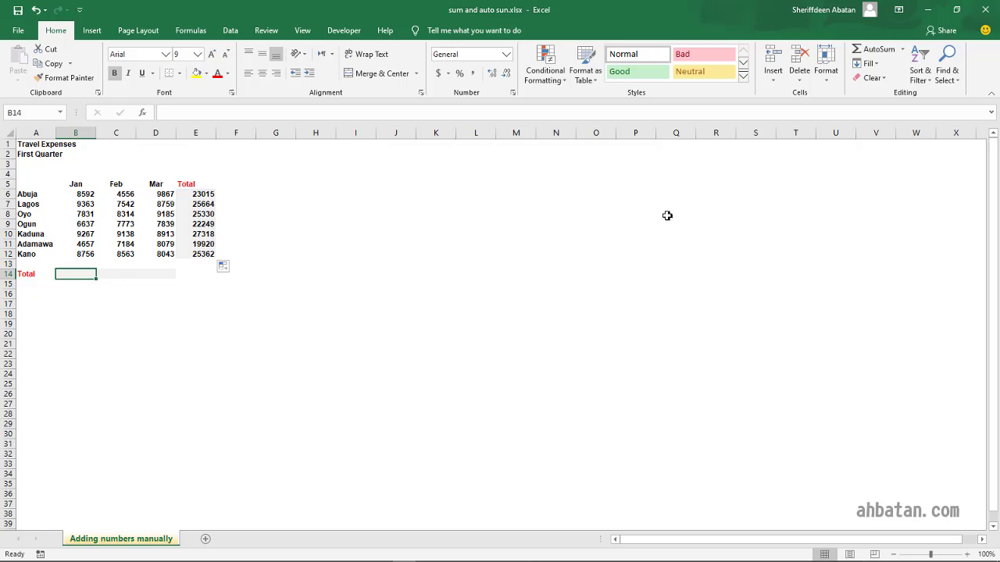
click(875, 51)
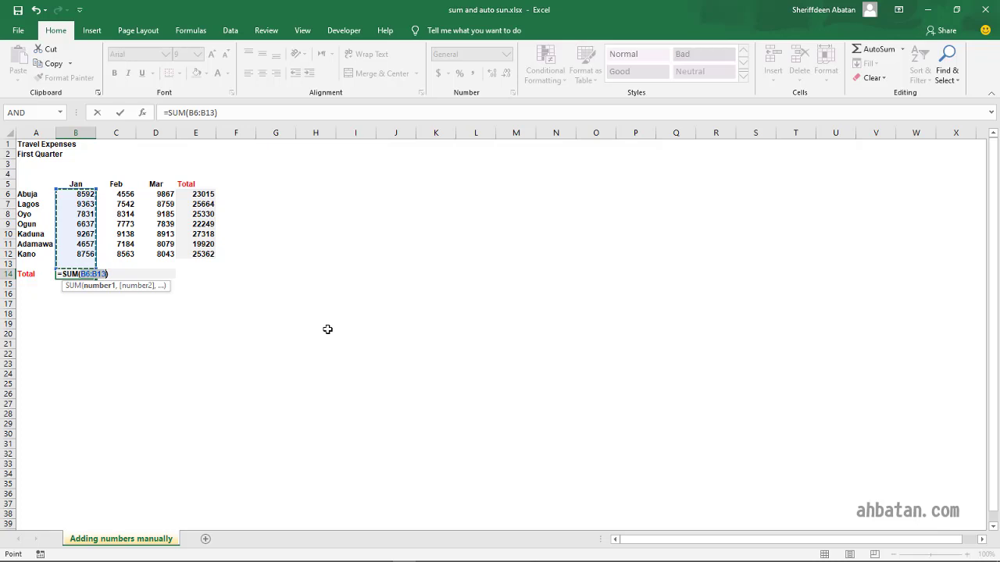
key(Return)
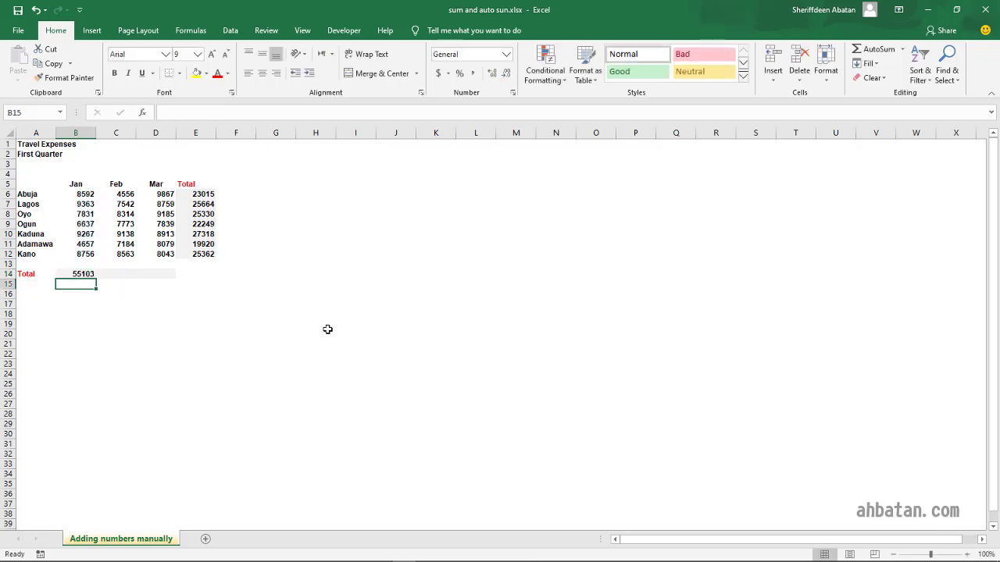
click(80, 273)
key(ctrl+z)
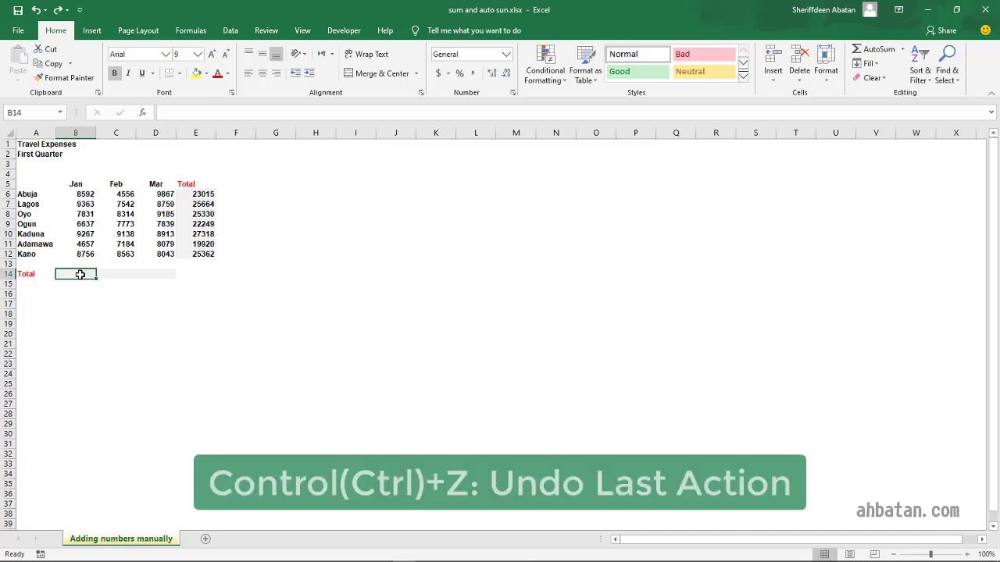
Use AutoSum in B14 to total January, restricting the summed range to B6:B12.
click(875, 52)
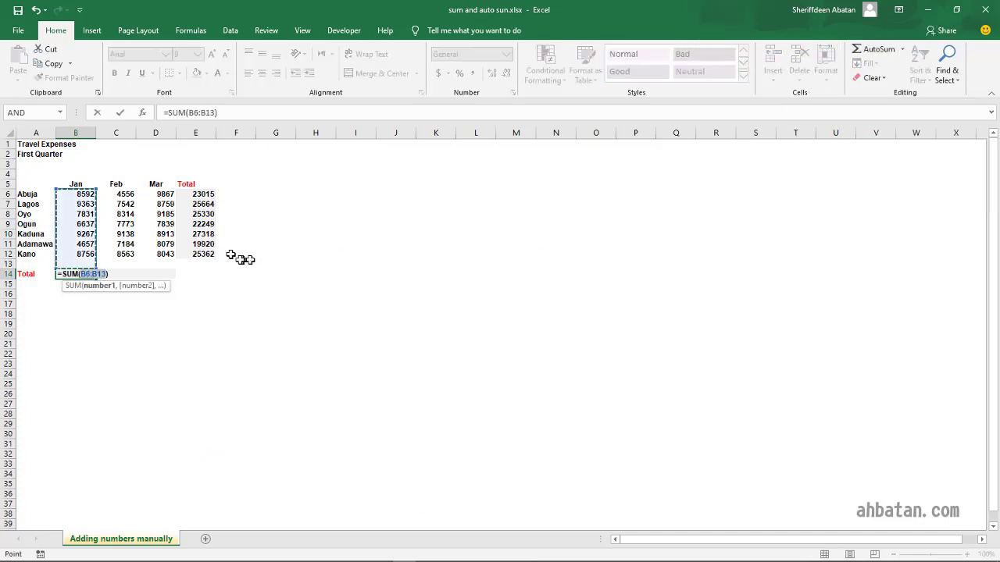
drag(78, 193, 78, 208)
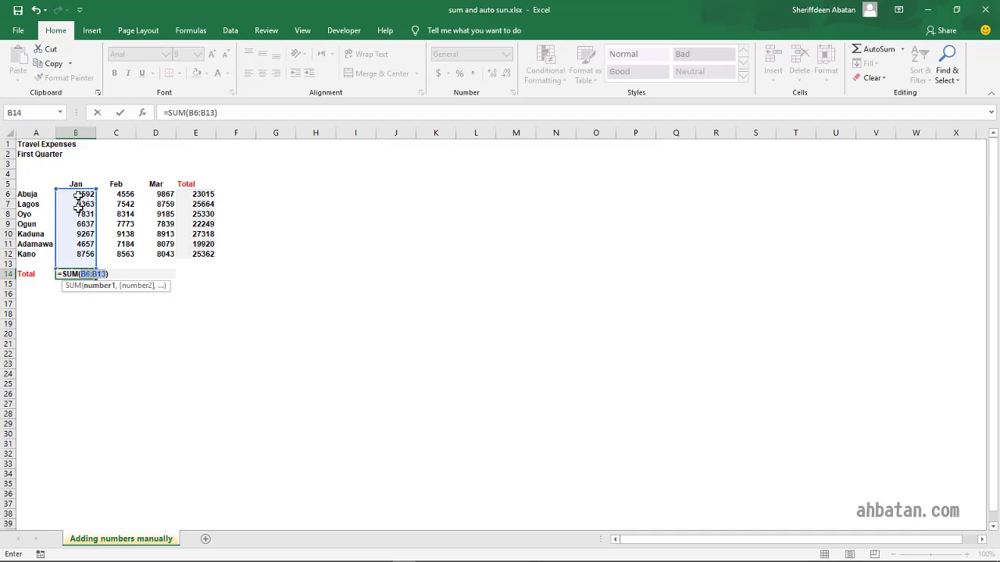
click(82, 254)
drag(82, 192, 86, 262)
key(Return)
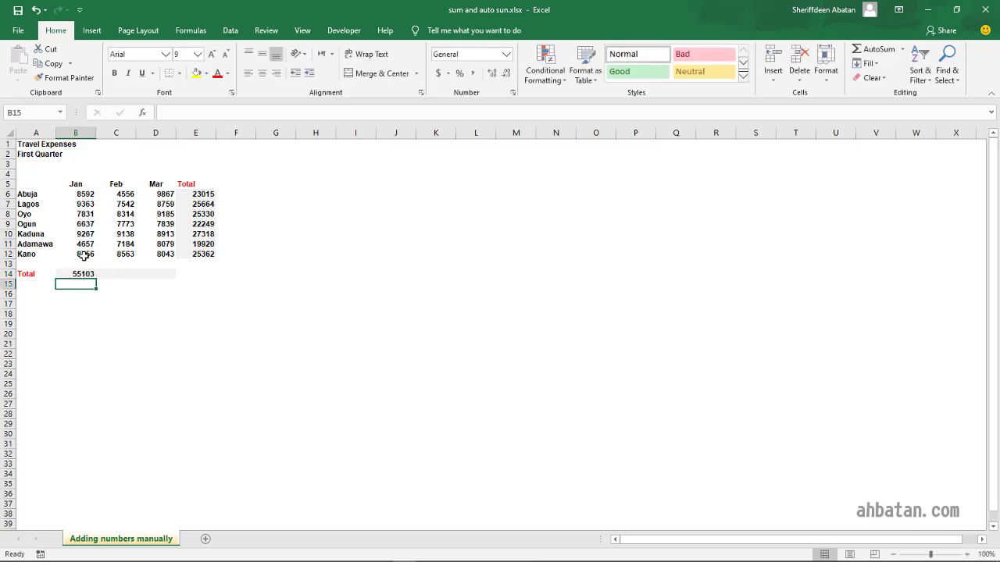
Use AutoSum in C14 to total February, restricting the summed range to C6:C12.
click(119, 273)
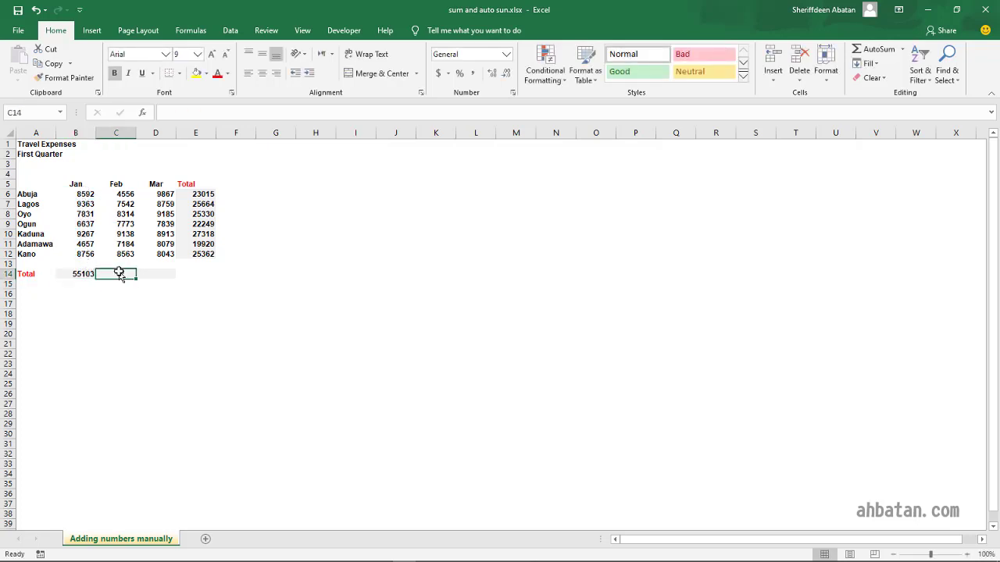
click(865, 54)
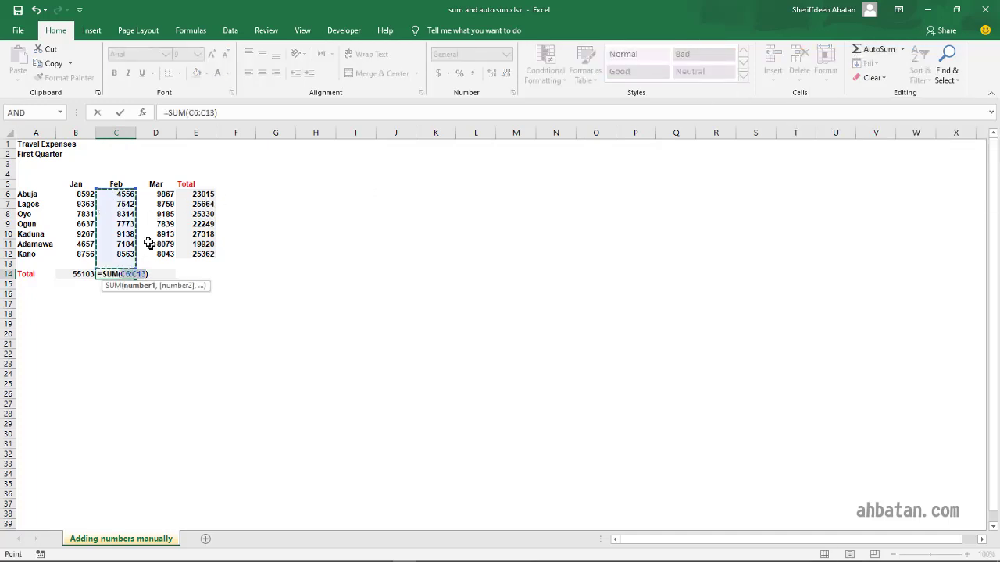
click(145, 234)
drag(121, 194, 123, 254)
key(Return)
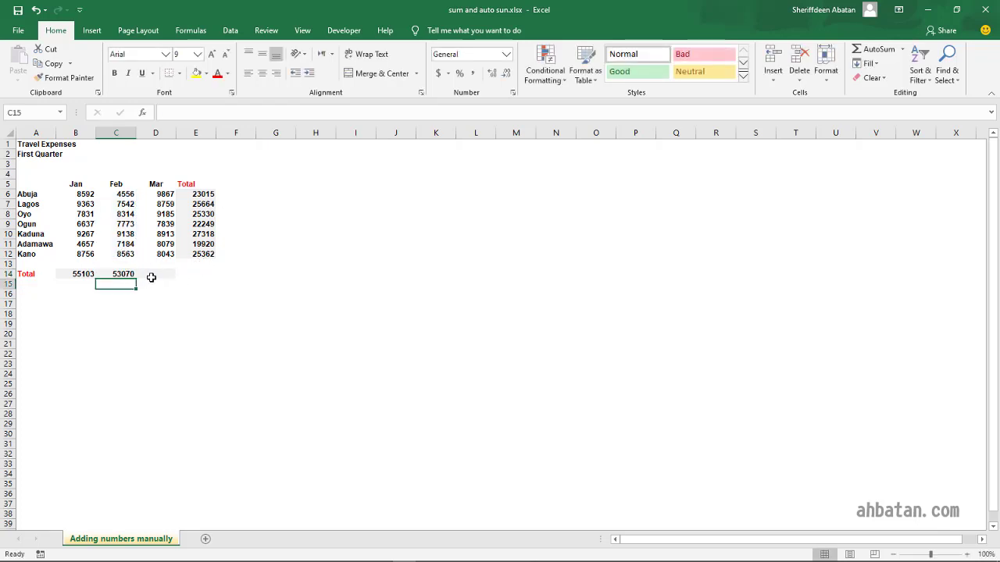
Use AutoSum in D14 to total the March expenses in column D instead of the suggested range B14:C14.
click(150, 275)
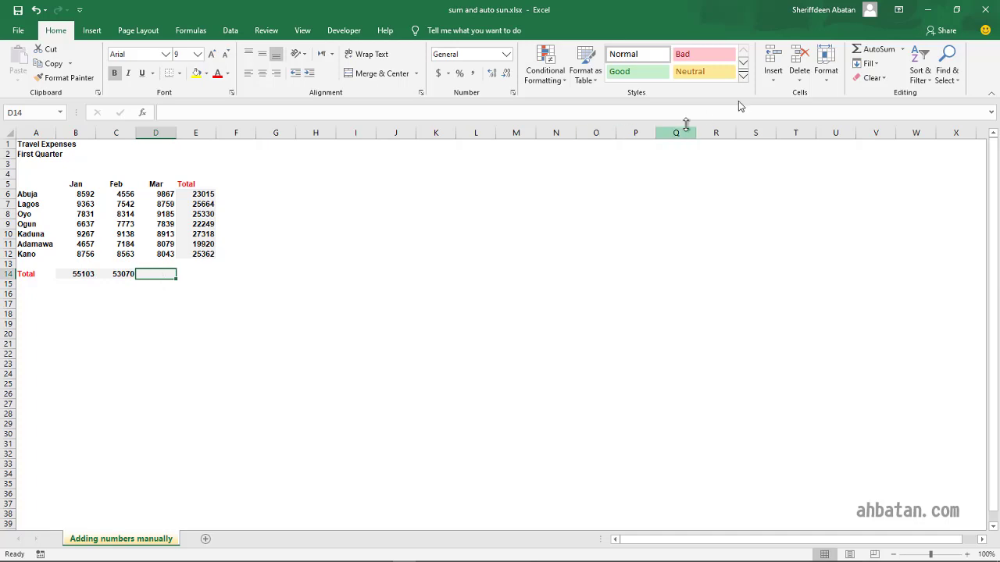
click(873, 49)
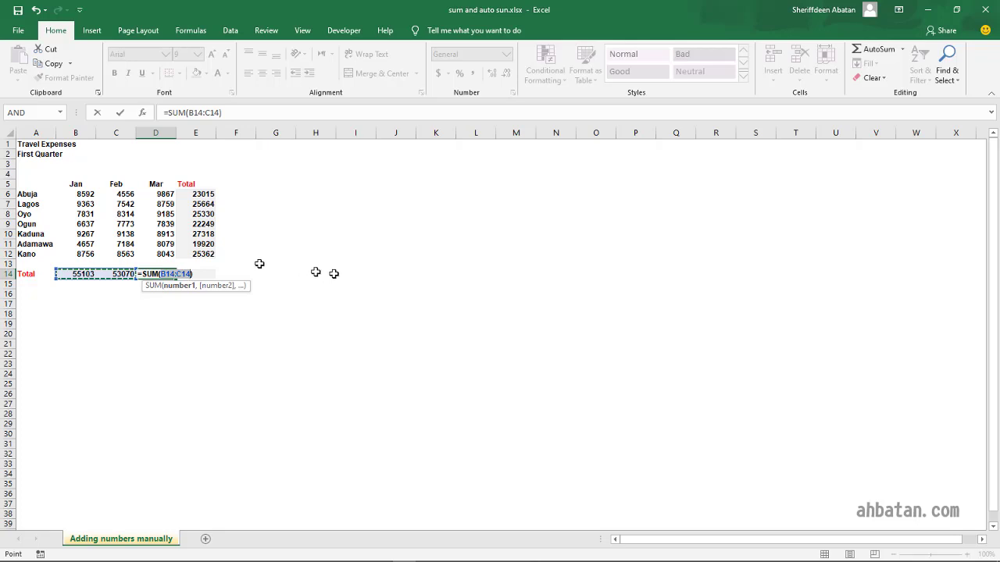
drag(161, 196, 163, 255)
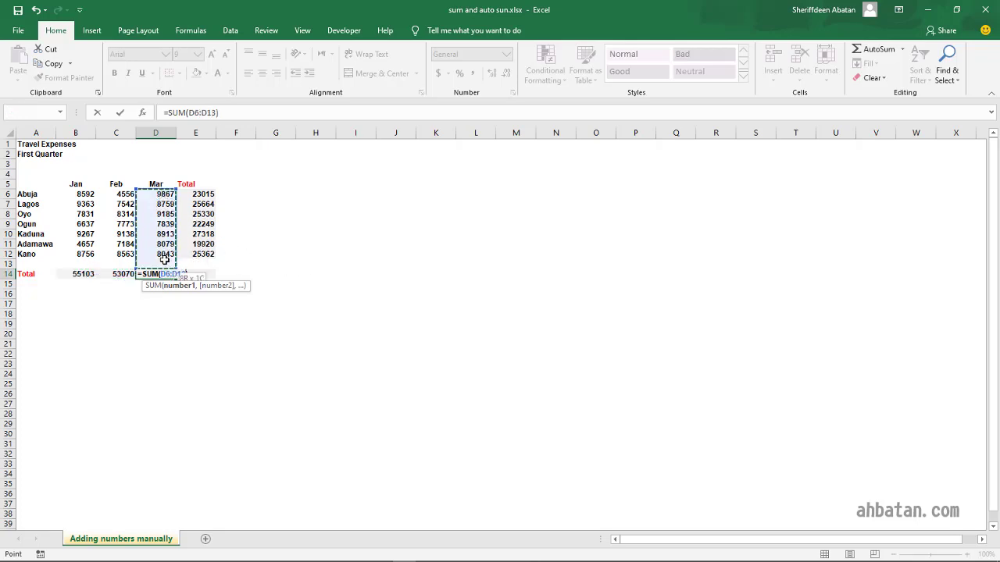
key(Return)
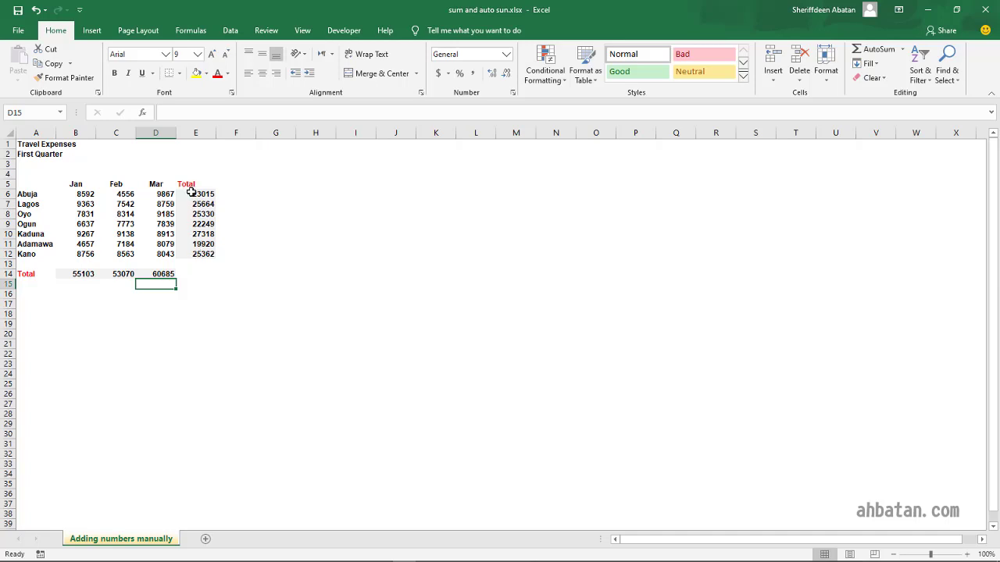
Clear the city totals in E6:E12 and the monthly totals in B14:D14.
drag(192, 193, 208, 254)
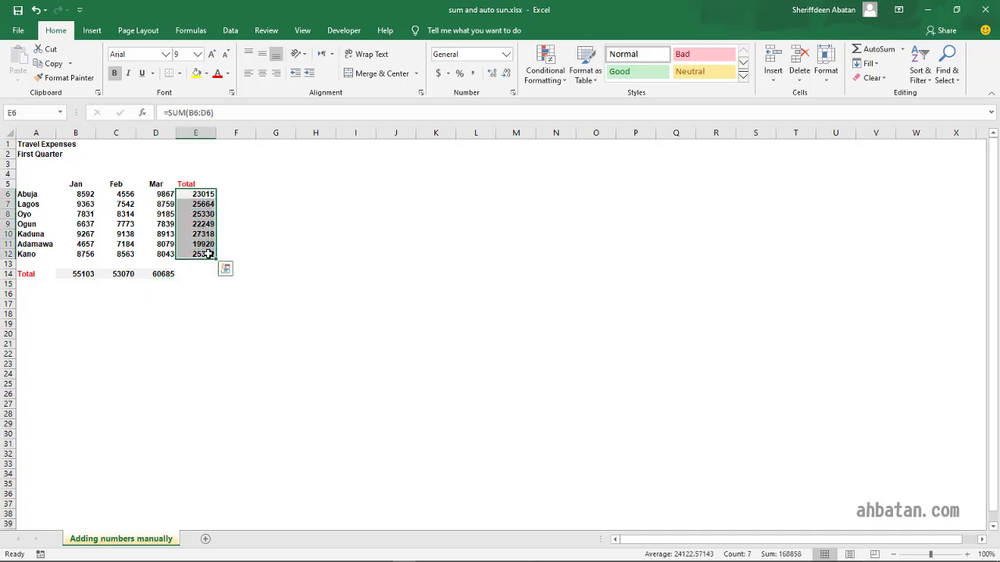
key(Delete)
click(72, 274)
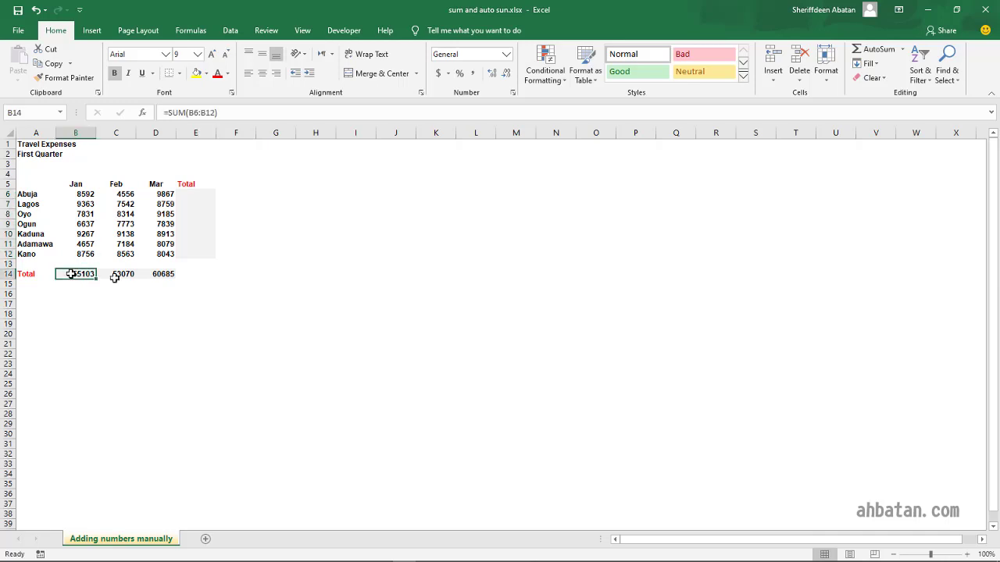
drag(72, 275, 173, 275)
key(Delete)
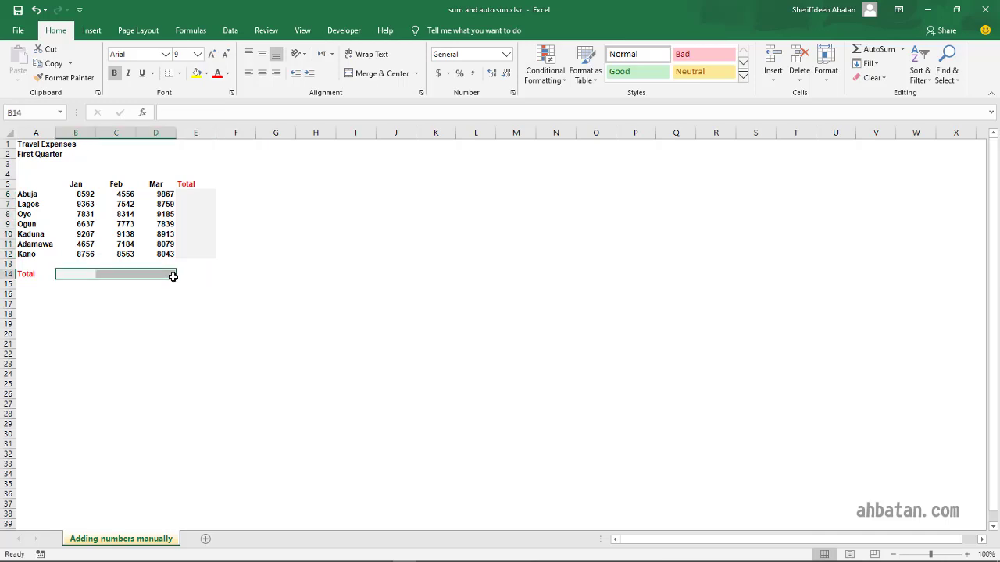
Select B6:E14, including the empty total cells, and apply AutoSum to fill every city and month total at once.
click(78, 193)
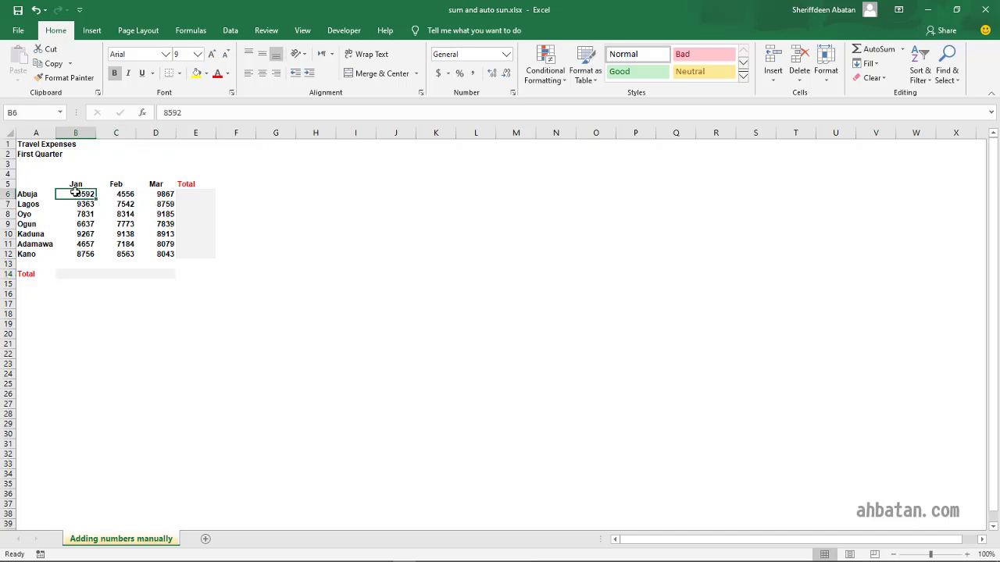
drag(78, 193, 184, 271)
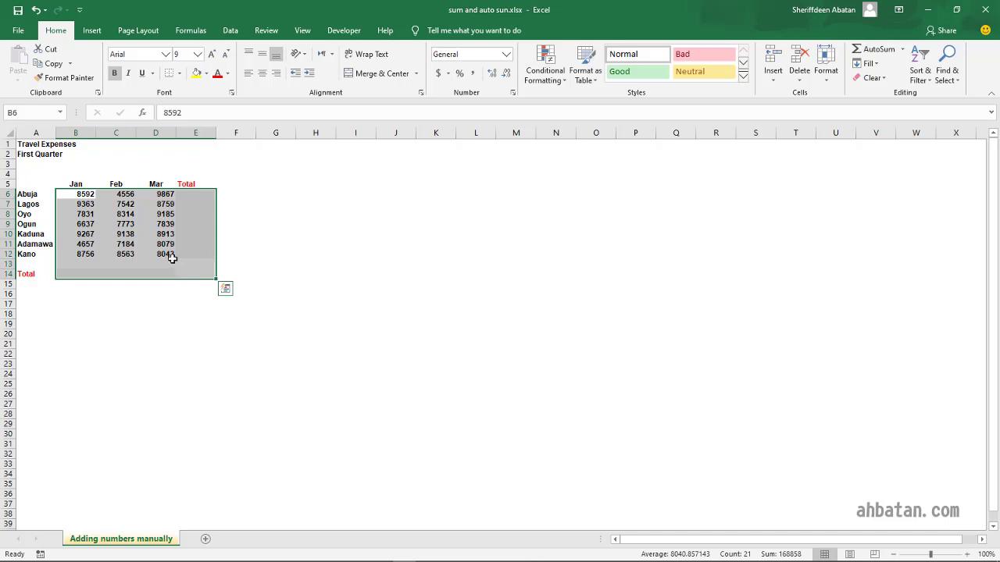
click(872, 53)
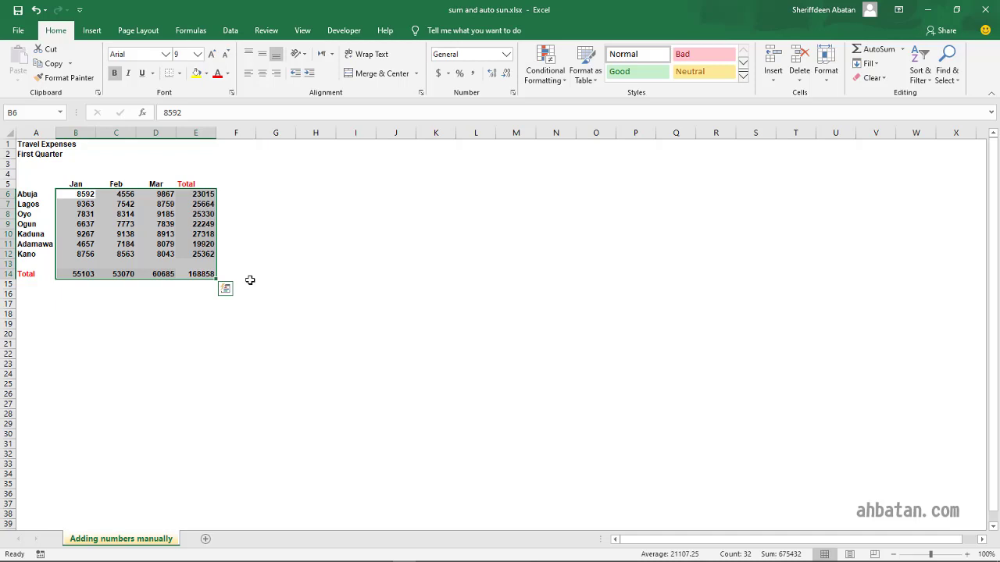
Undo the totals just inserted and apply AutoSum again to the whole range B6:E14.
click(247, 206)
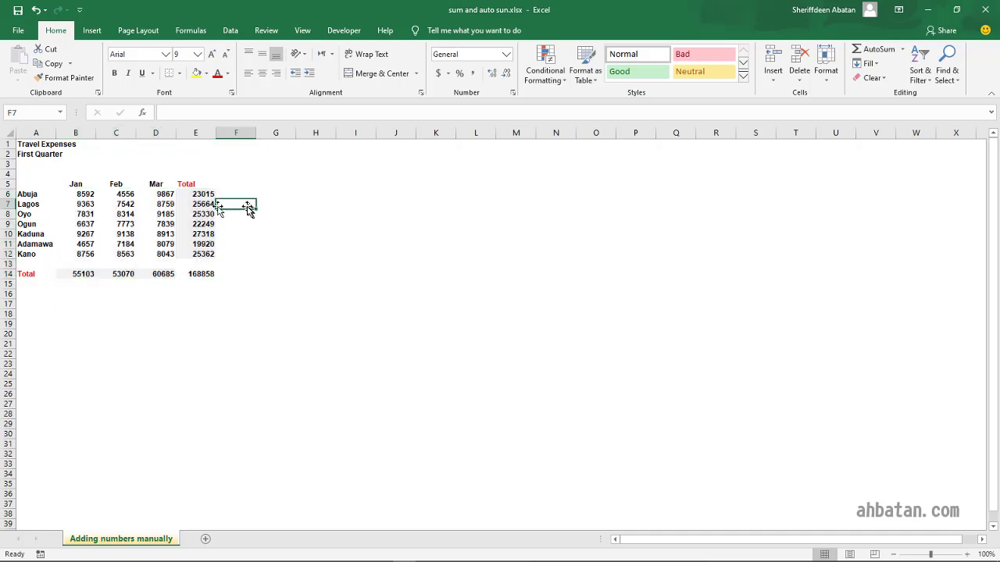
key(ctrl+z)
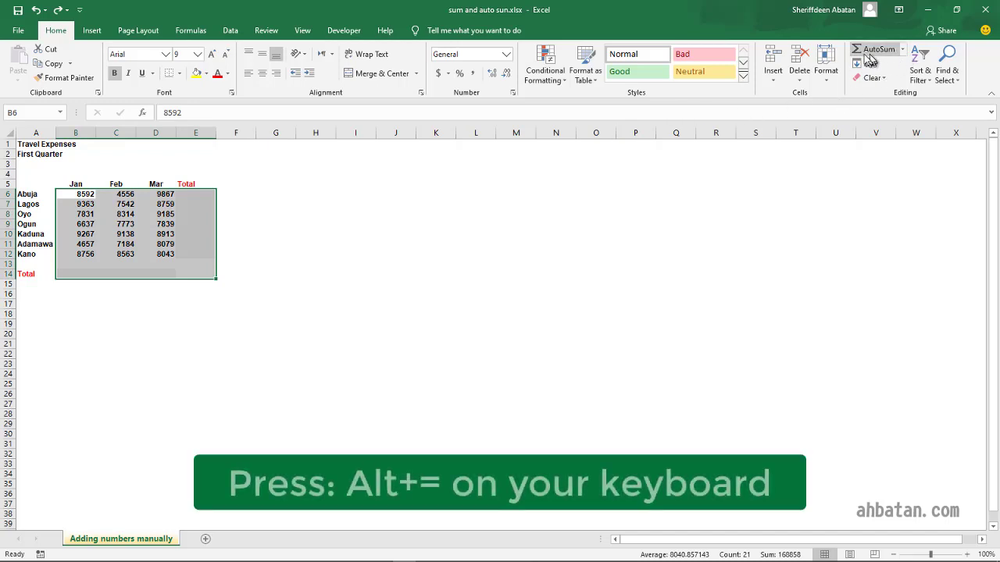
key(alt+equal)
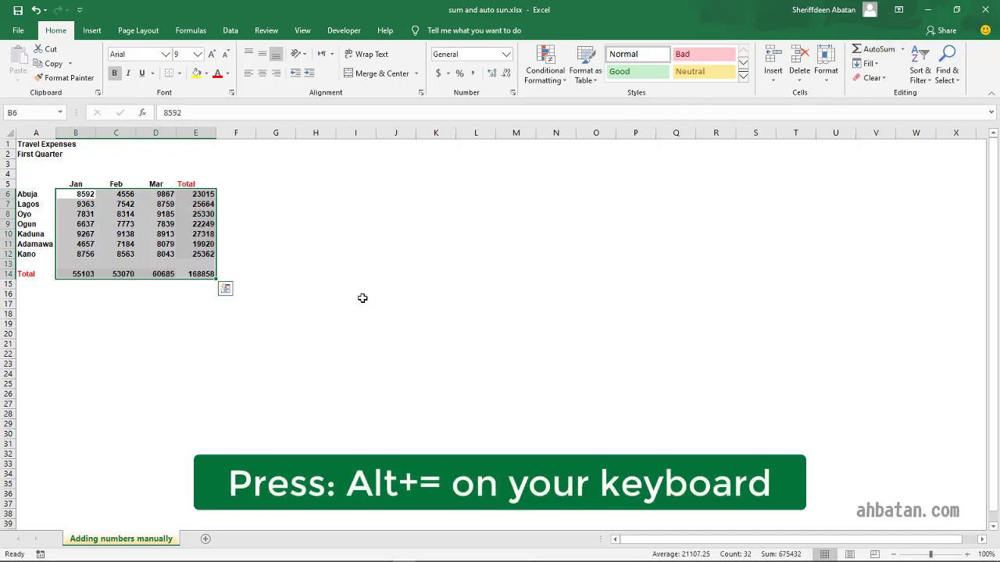